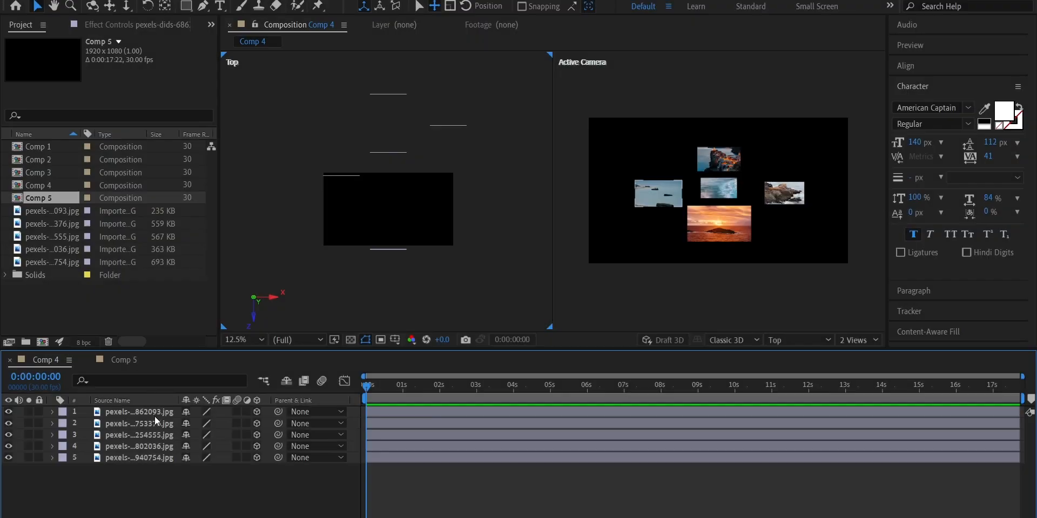
Add a two-node camera named Camera 1 to Comp 4 with depth of field enabled
click(151, 413)
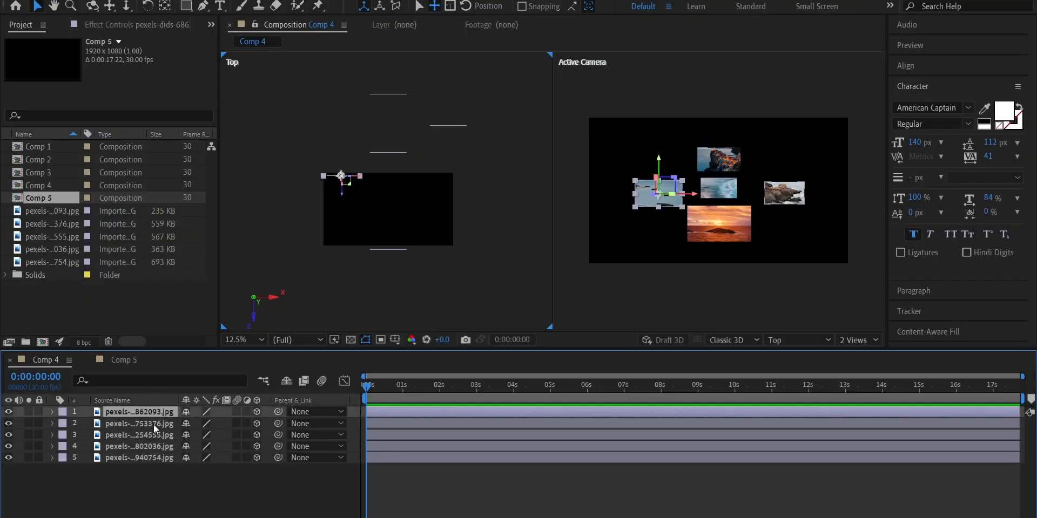
click(154, 424)
click(382, 136)
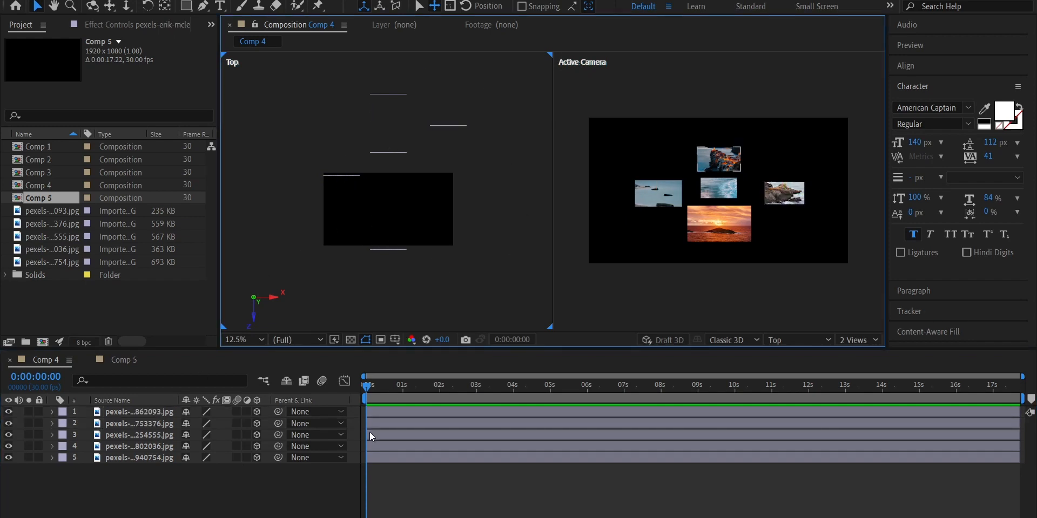
key(ctrl+alt+shift+c)
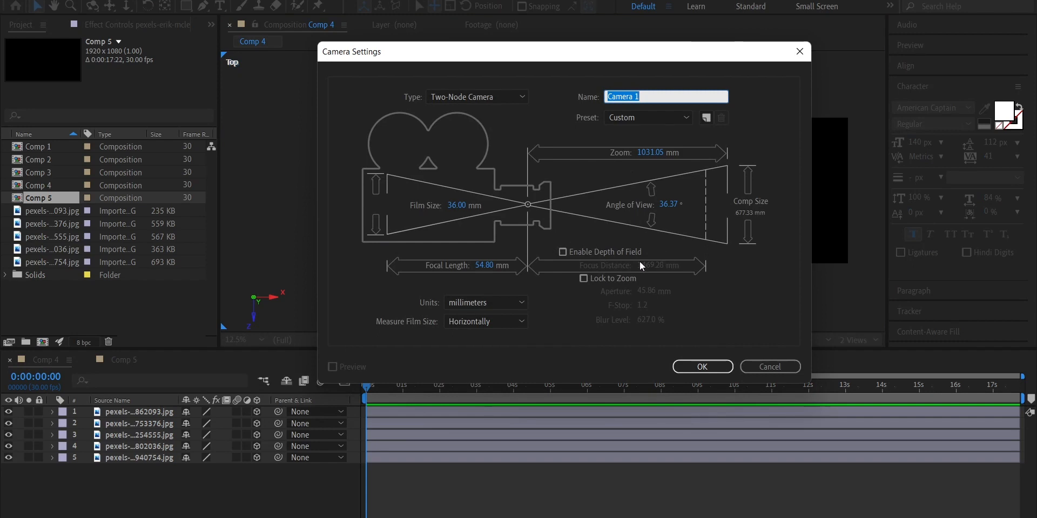
click(563, 251)
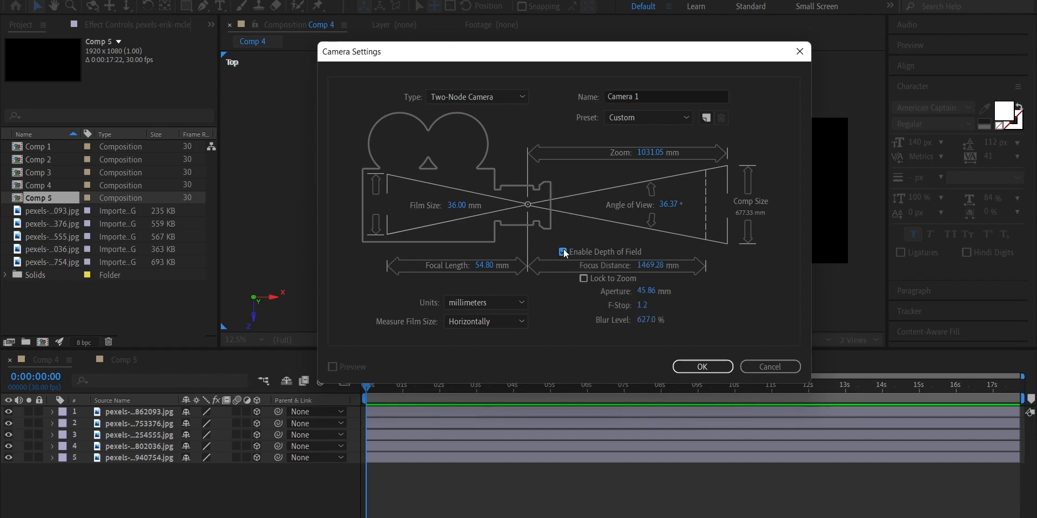
click(702, 367)
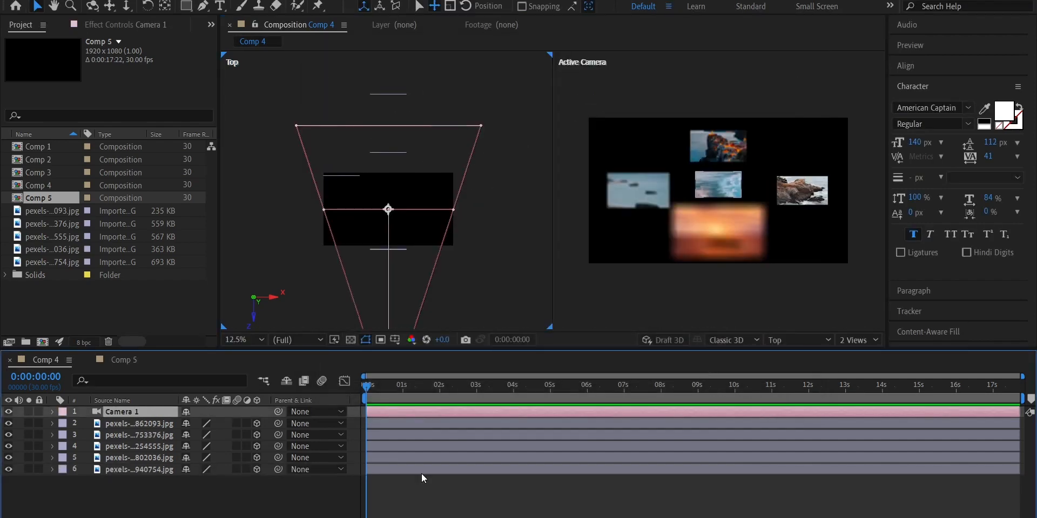
Reopen Camera 1's settings, switch depth of field off and back on, and accept them
key(ctrl+shift+y)
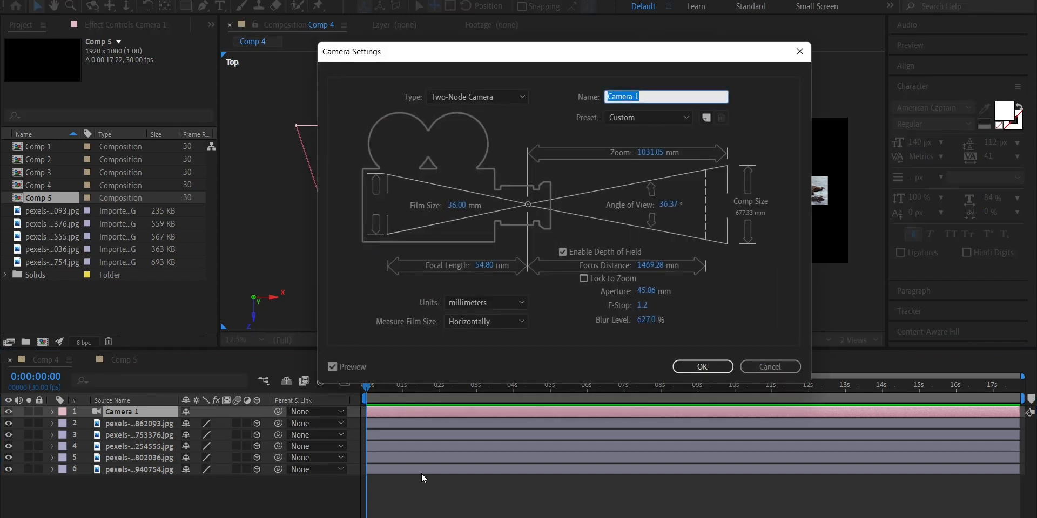
click(564, 252)
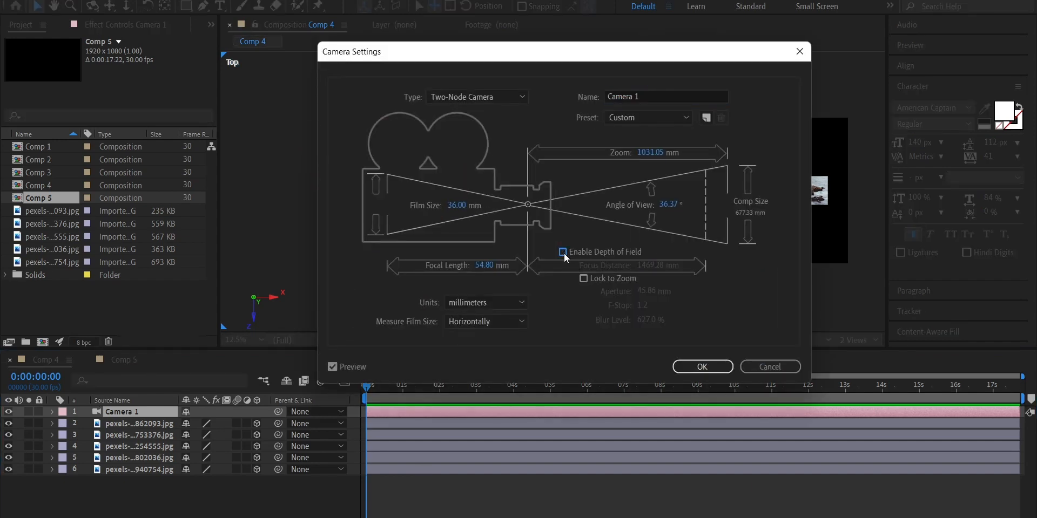
click(563, 252)
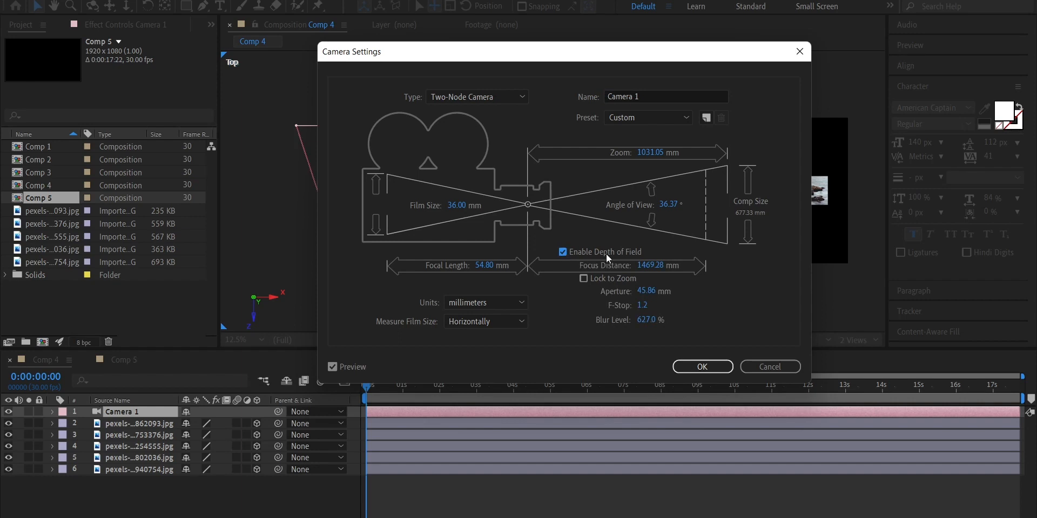
click(701, 366)
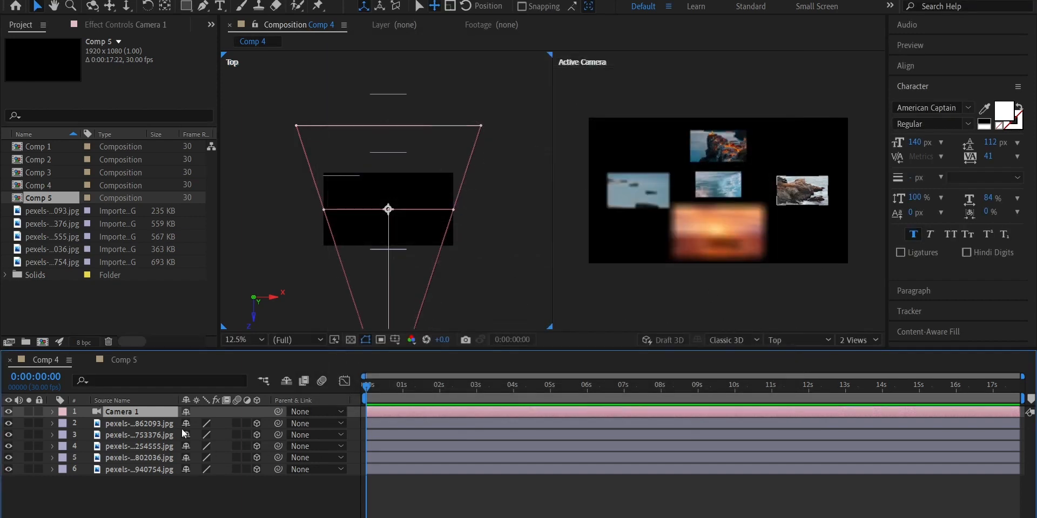
Expand Camera 1's options in the timeline, toggle depth of field off and on to compare the blur, and collapse the layer
click(52, 412)
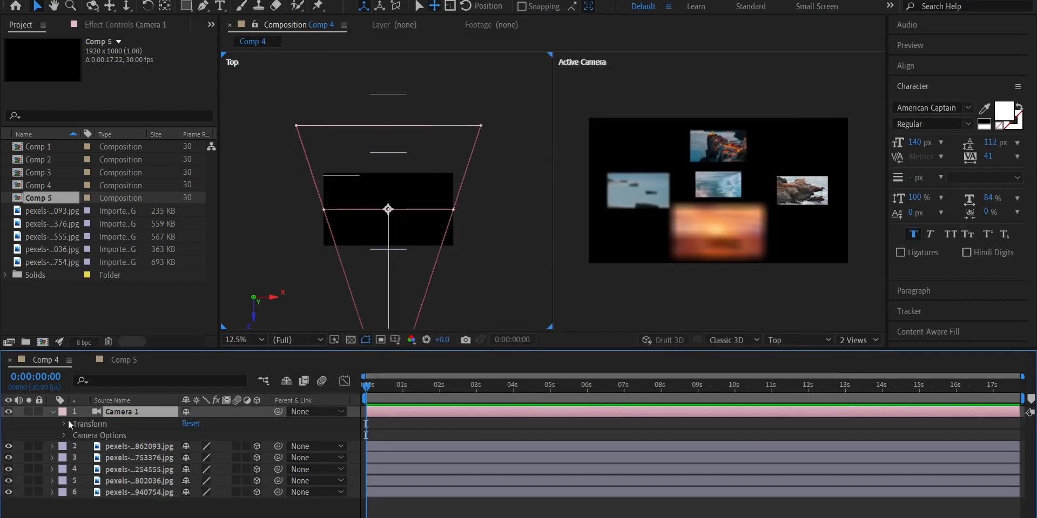
click(64, 435)
click(187, 435)
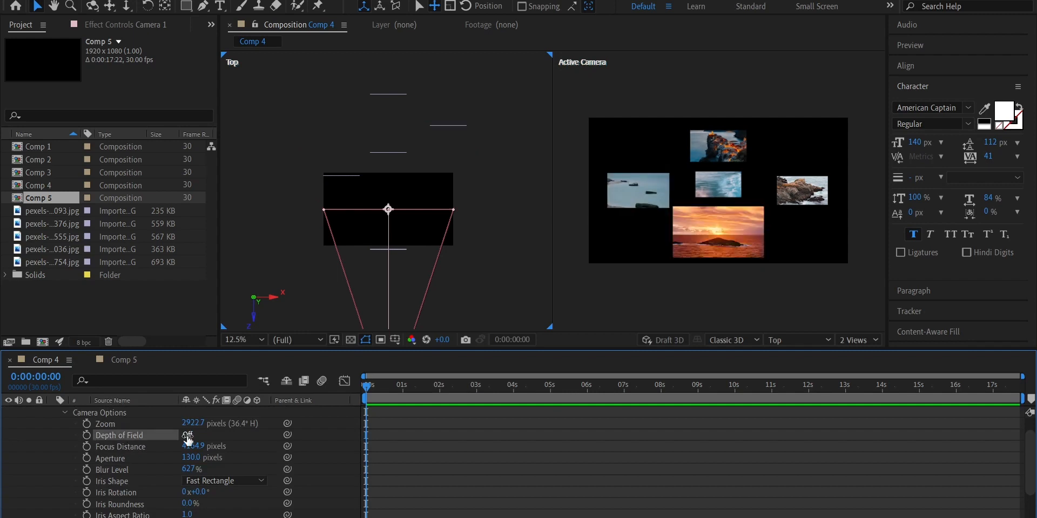
click(187, 435)
click(187, 435)
click(187, 436)
click(66, 412)
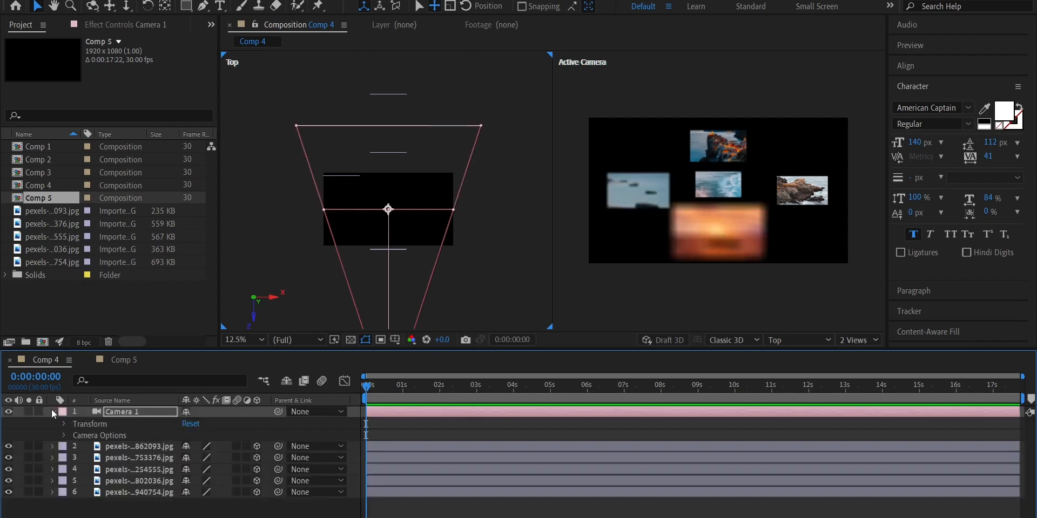
click(52, 411)
Reveal Camera 1's point of interest, hide it, and expand the layer's full camera options
key(a)
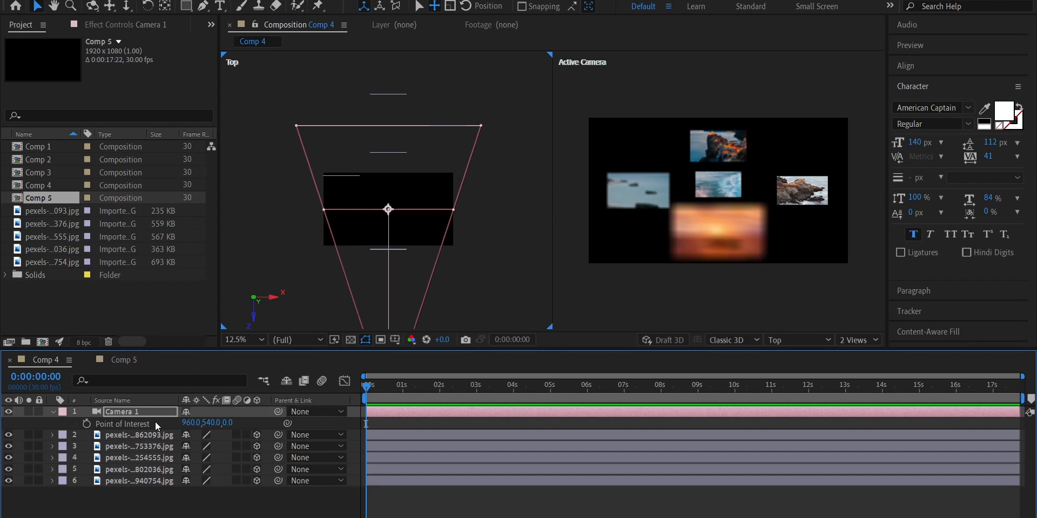
key(a)
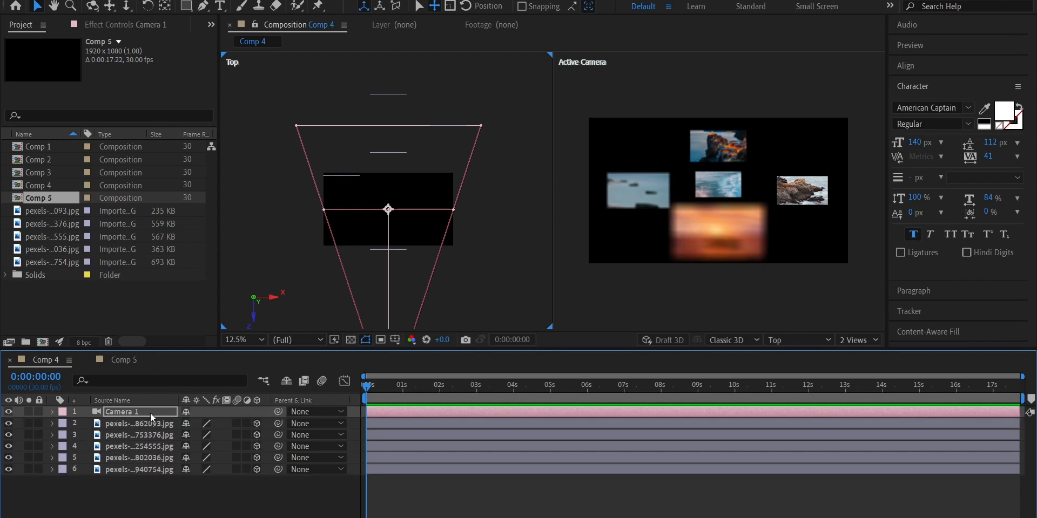
key(a)
key(a)
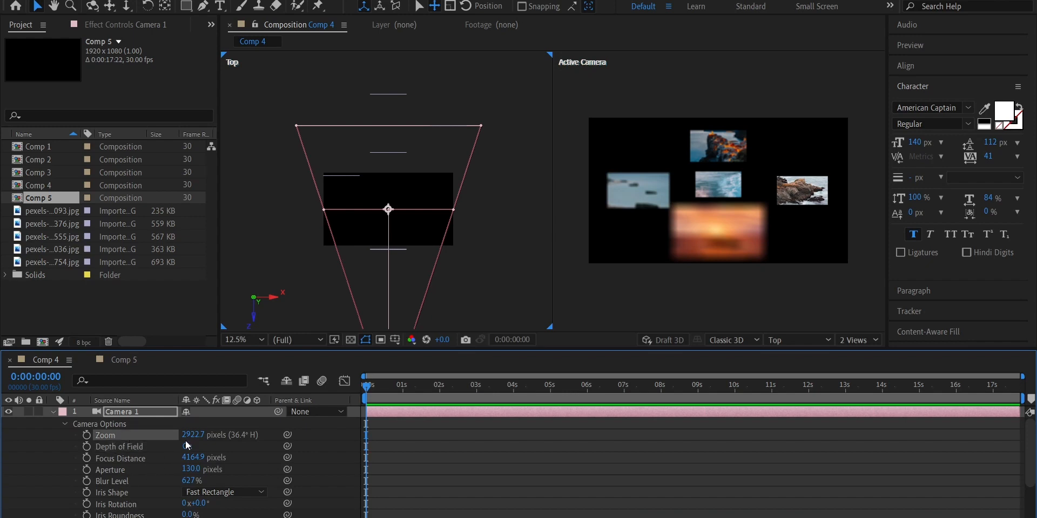
Inspect Camera 1's Zoom property and switch its depth of field off and back on
drag(190, 435, 221, 434)
click(135, 448)
click(188, 447)
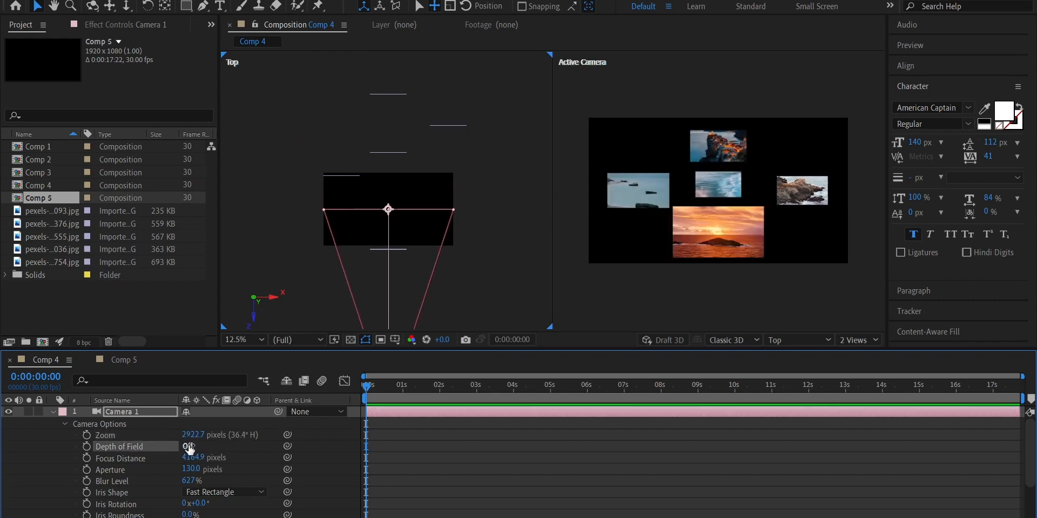
click(187, 447)
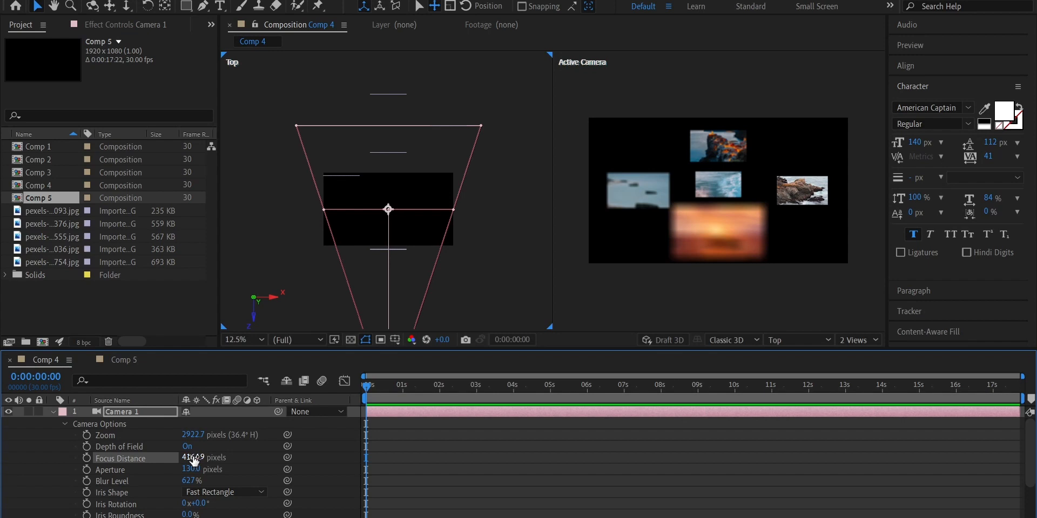
Set Camera 1's focus distance to 4625.9 pixels, aligning the focal plane with the farthest wave image
drag(194, 461, 106, 452)
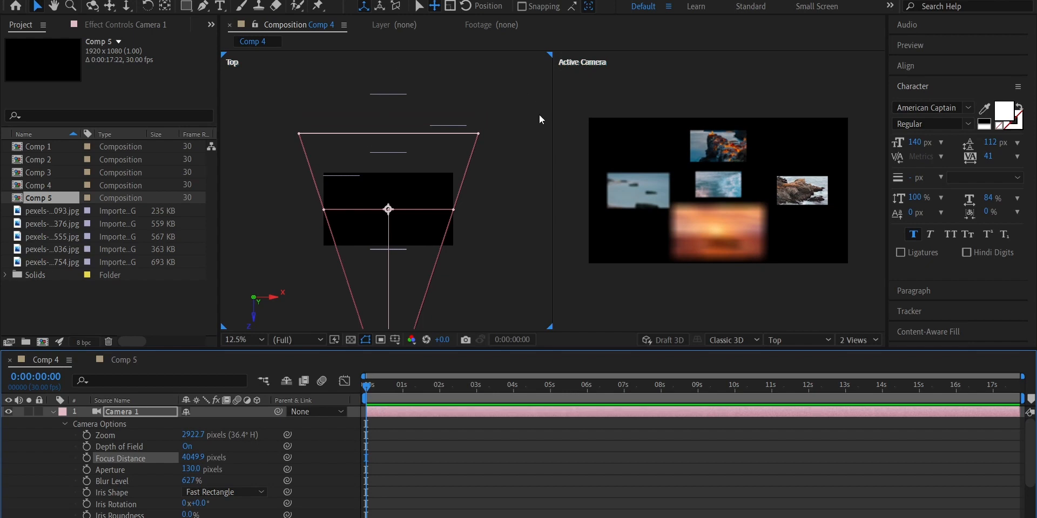
drag(193, 465, 287, 463)
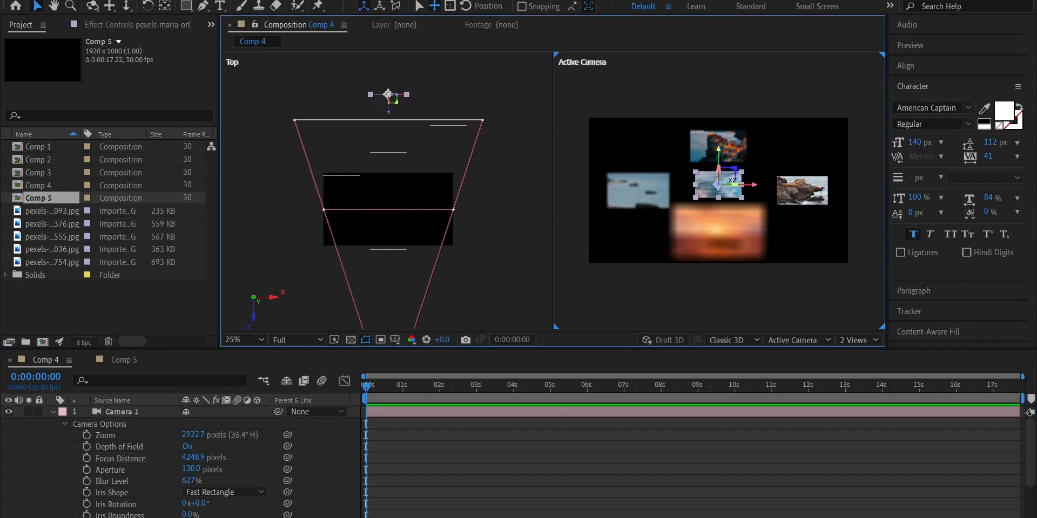
click(741, 193)
drag(195, 457, 403, 421)
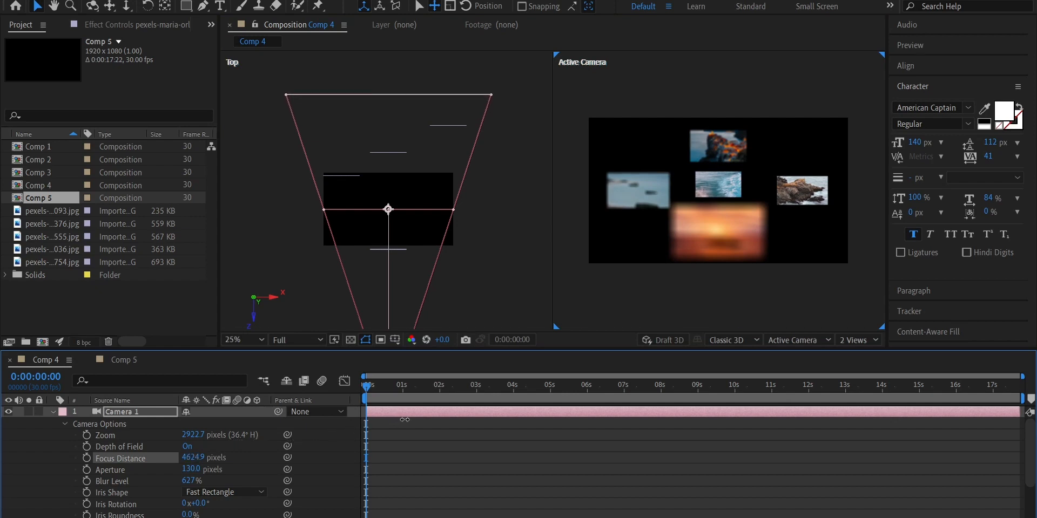
Select the surrounding images in turn to compare their blur with their distance from the focal plane
click(727, 174)
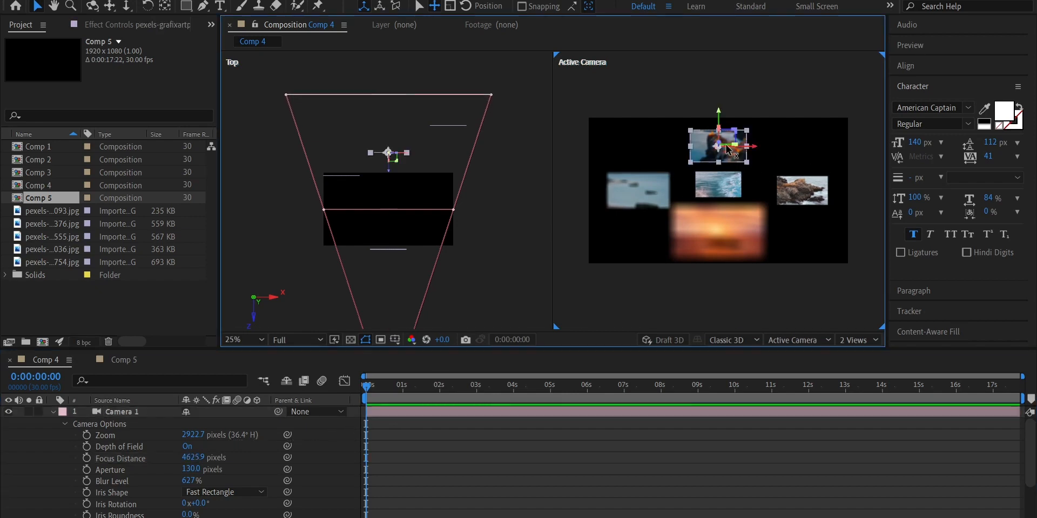
click(627, 186)
click(758, 223)
click(807, 205)
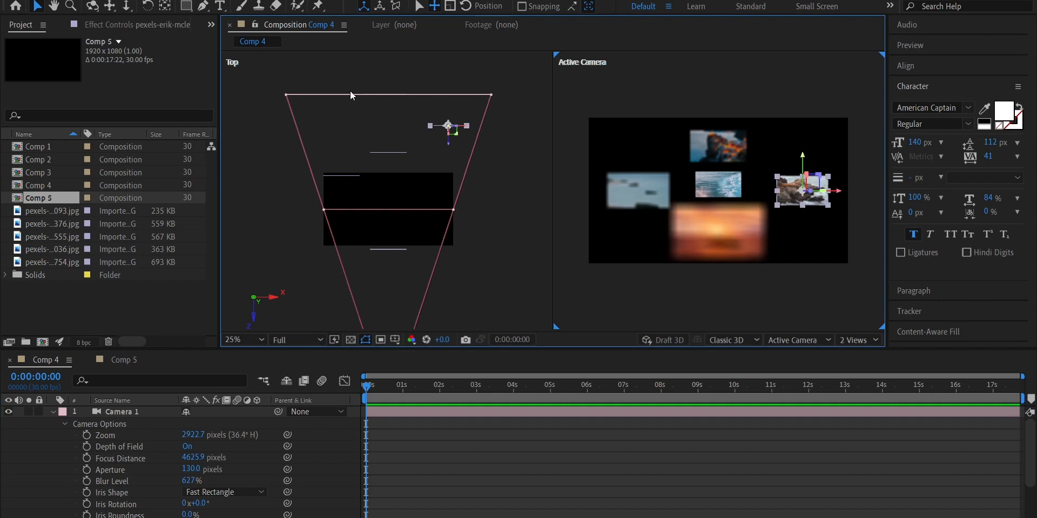
Reset Camera 1's Aperture and Blur Level to their default values
click(128, 469)
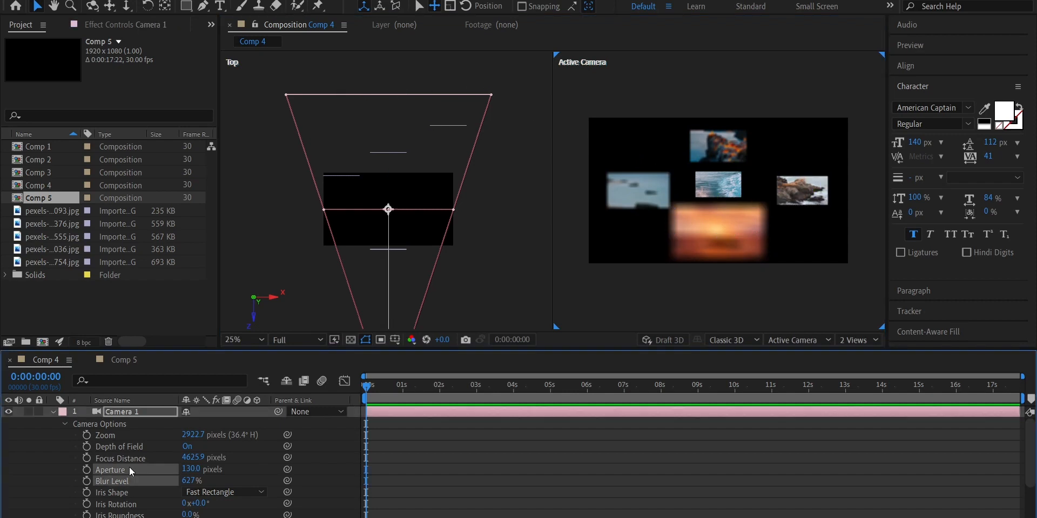
right_click(133, 478)
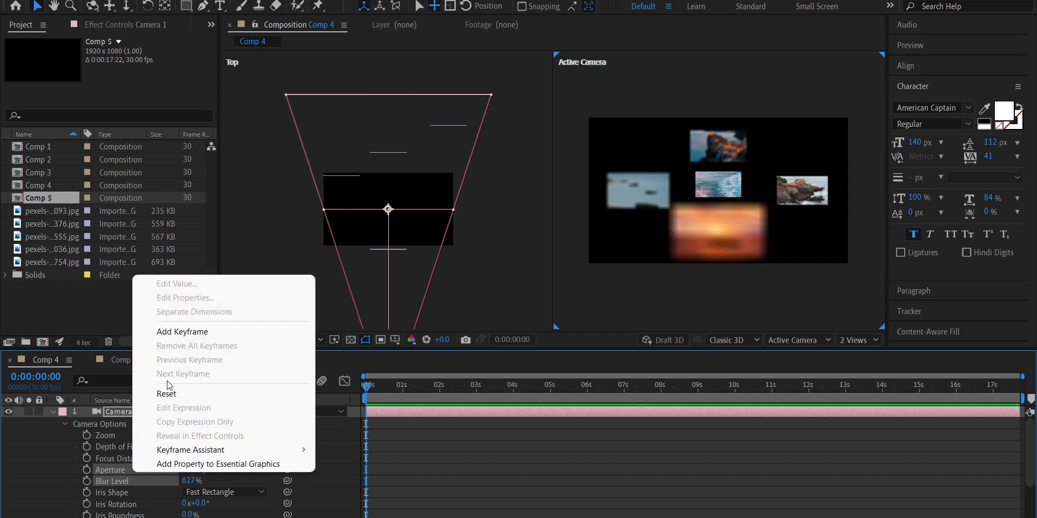
click(166, 394)
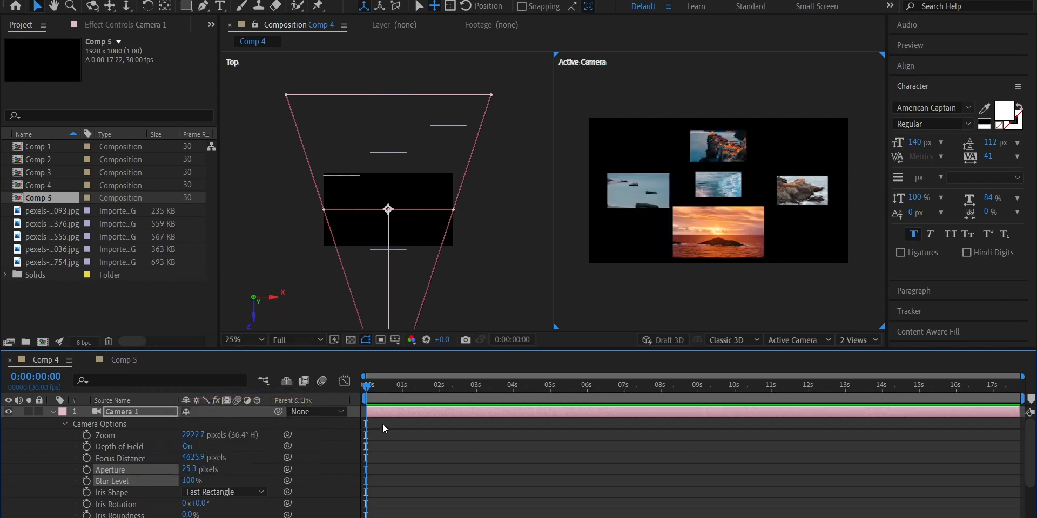
Raise Camera 1's aperture through 1320.3 to 1684.3 pixels, checking the wave image on the focal plane
drag(189, 469, 1021, 421)
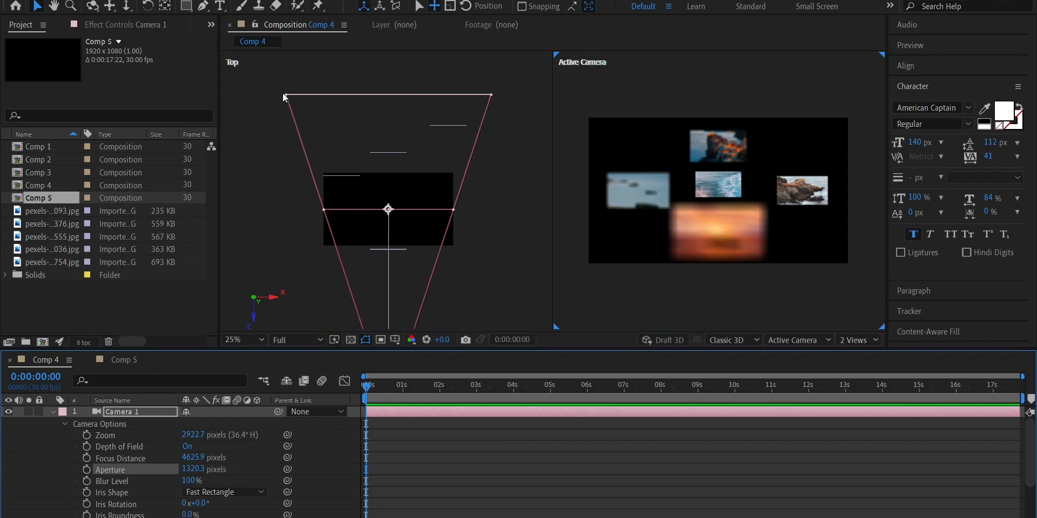
click(712, 186)
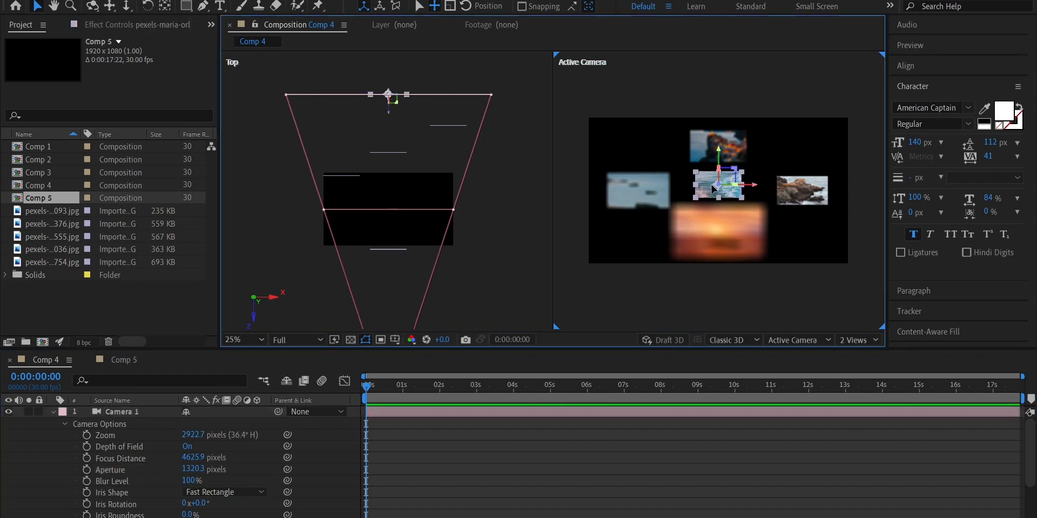
drag(193, 469, 425, 458)
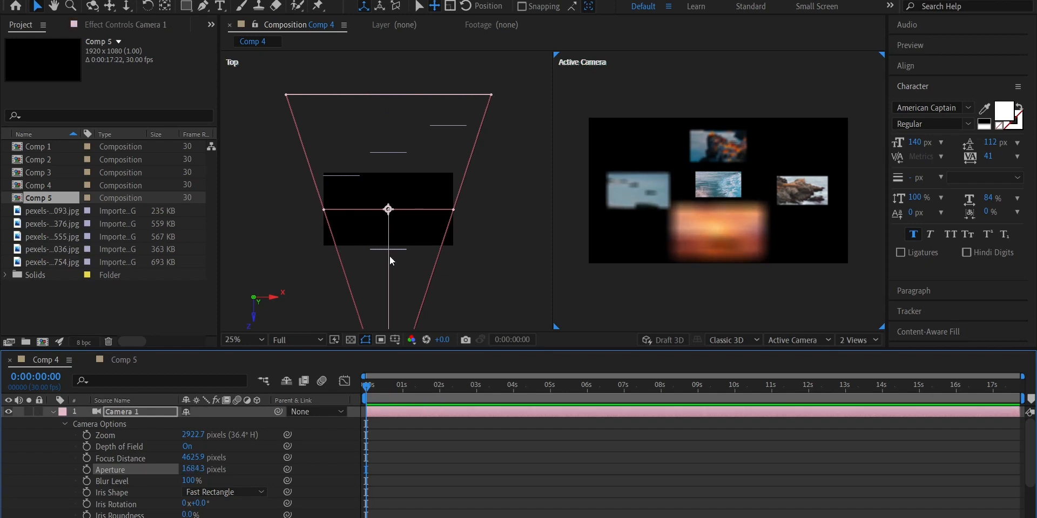
Compare the sunset and rocky-shore images' distances from the focal plane, and raise the camera's aperture to 2413.3 pixels
click(707, 232)
click(461, 284)
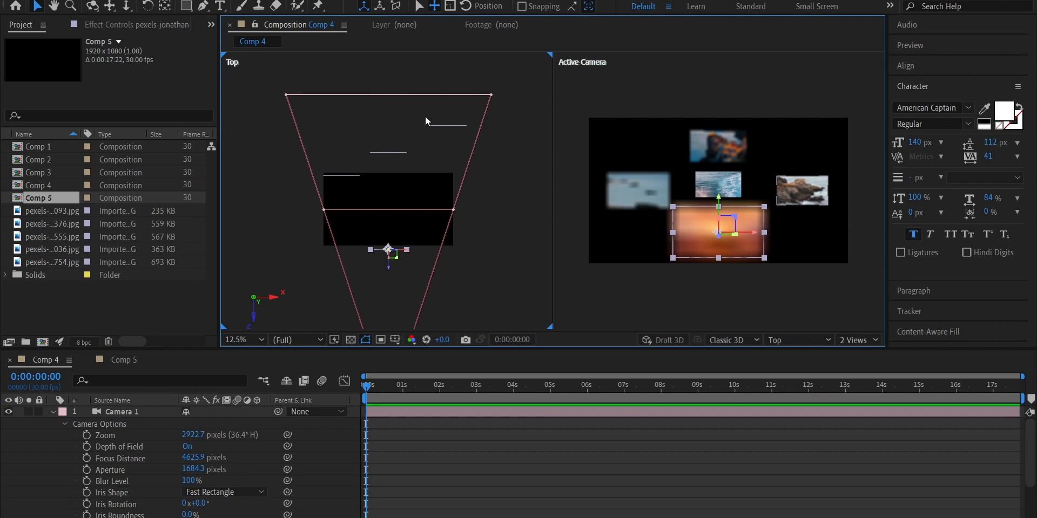
click(438, 125)
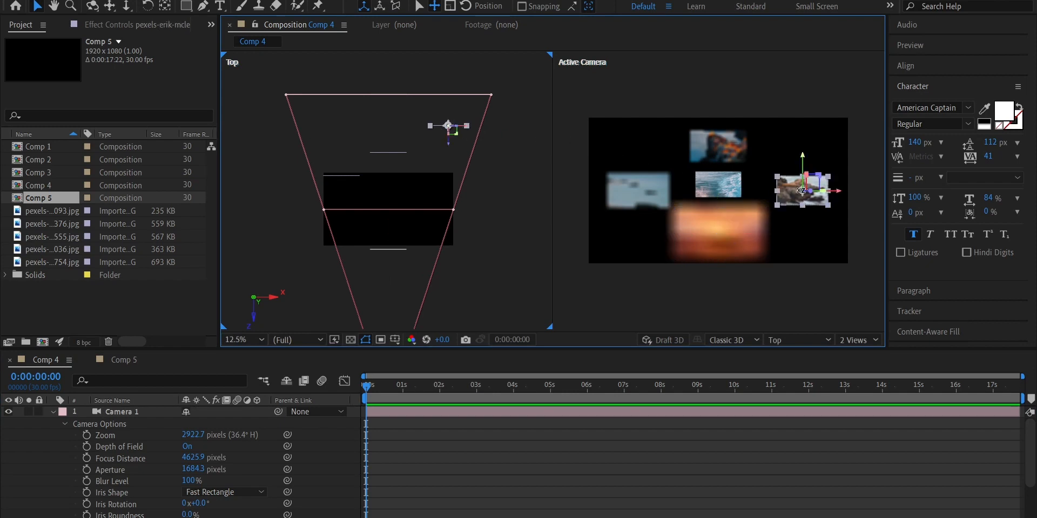
click(682, 207)
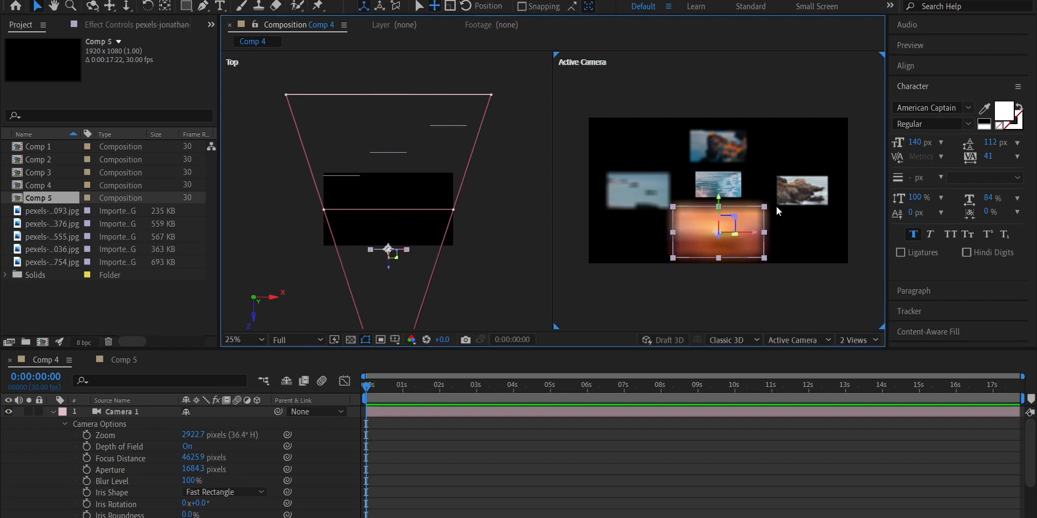
drag(195, 470, 709, 456)
Try moving the first image layer deeper along Z in the Top view, close to the focal plane
click(529, 227)
click(599, 187)
drag(357, 178, 342, 119)
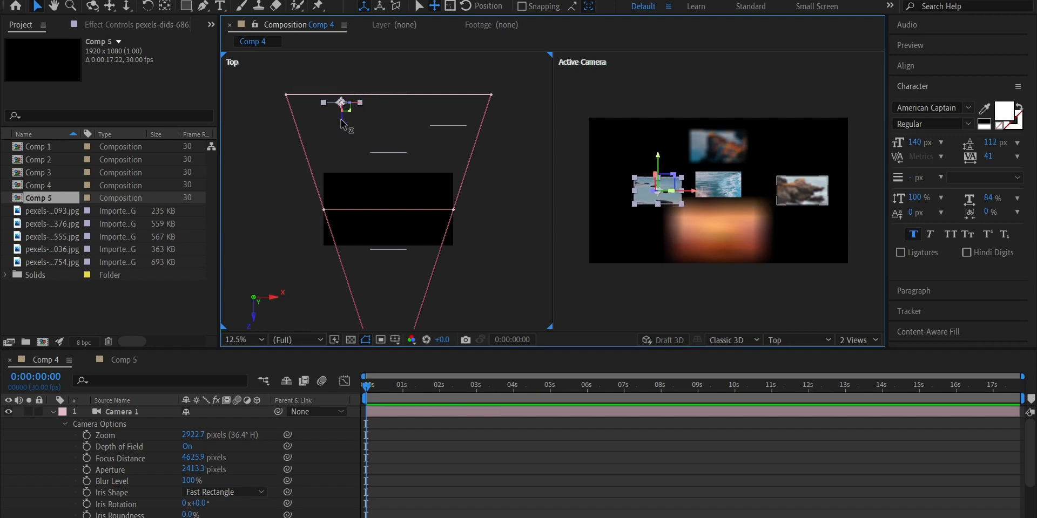
Try a Blur Level of 59% on Camera 1 and raise it to 90%
click(181, 481)
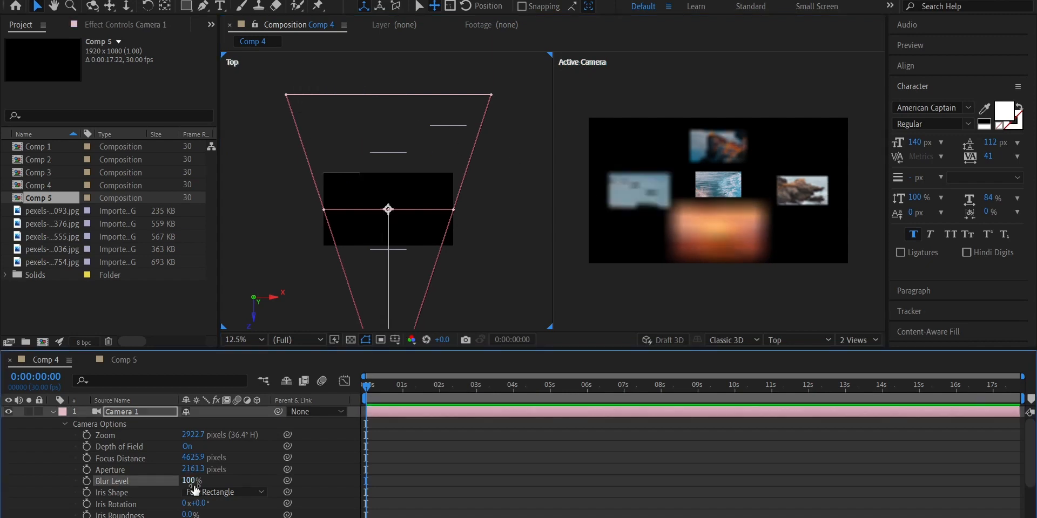
text(59)
key(Return)
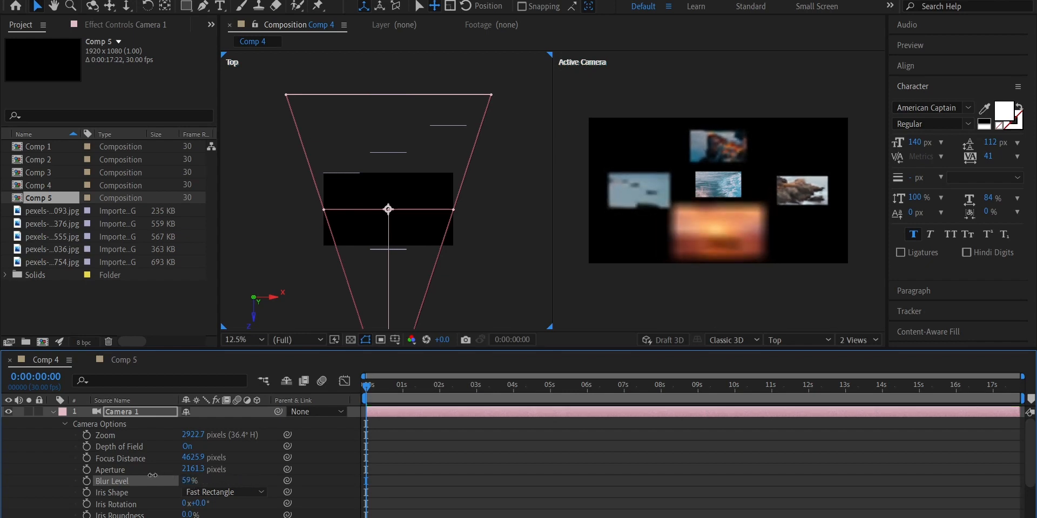
drag(153, 475, 164, 475)
scroll(118, 464, down, 3)
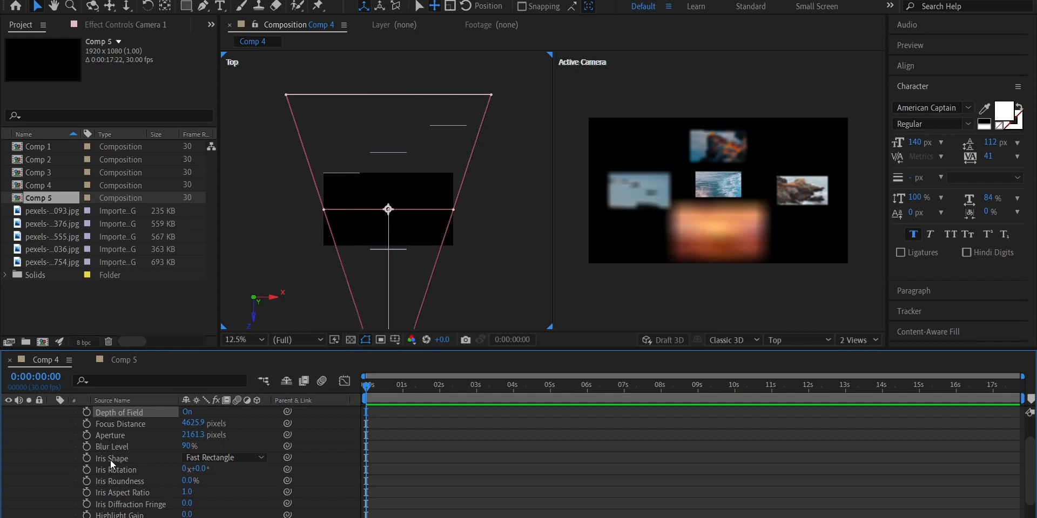
Review the Iris Shape options of Camera 1 and keep Fast Rectangle
click(246, 459)
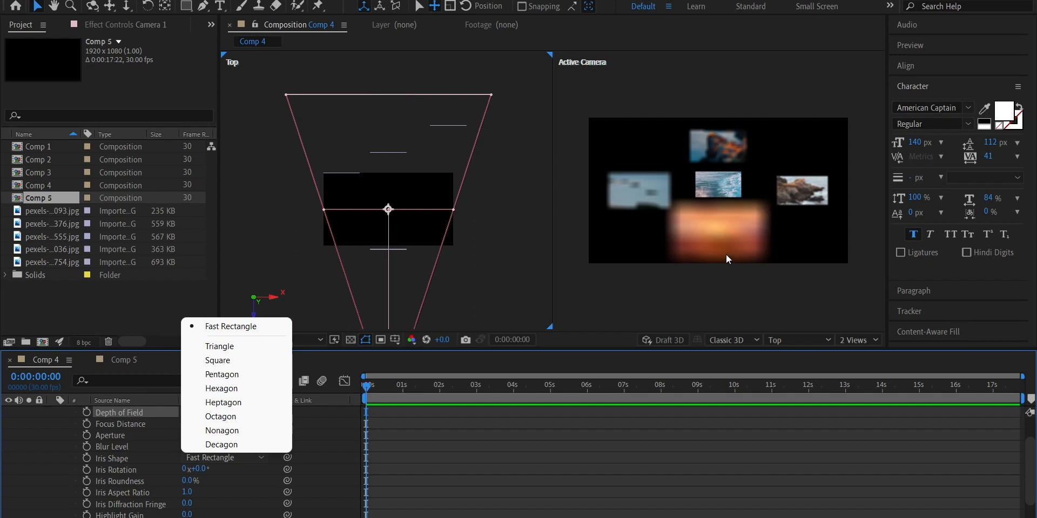
click(236, 329)
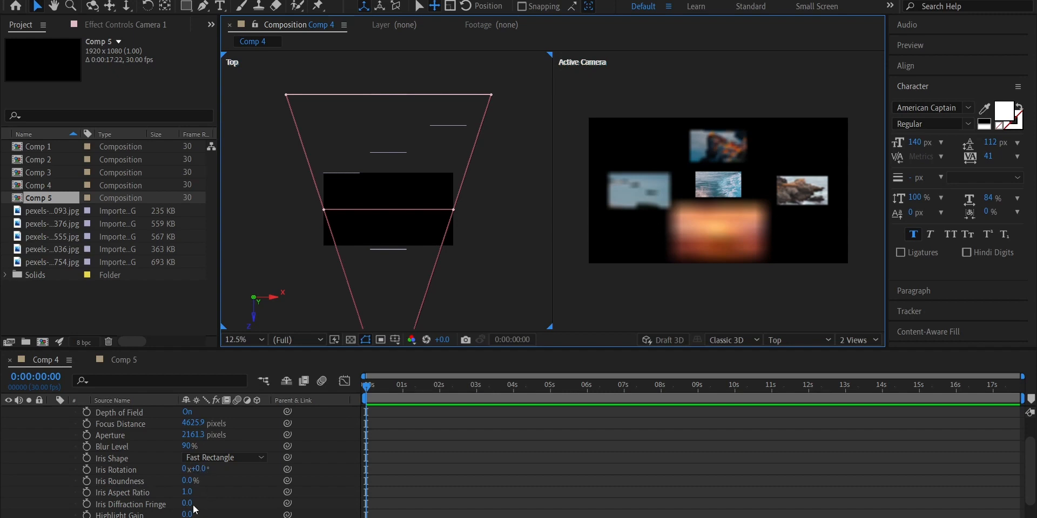
Enable keyframing for Camera 1's Focus Distance at 0 seconds and set it to 2345.9 pixels to focus the sunset image
scroll(204, 478, up, 2)
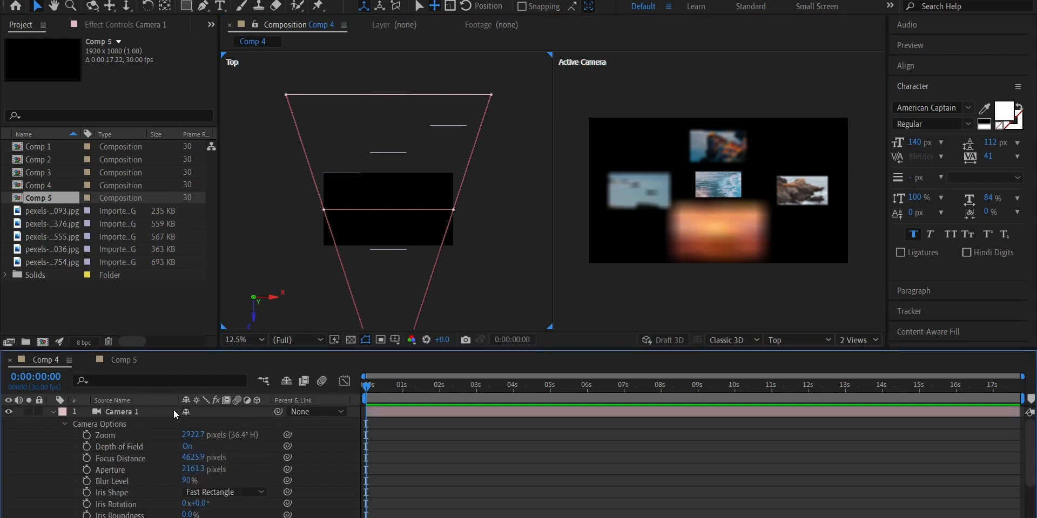
click(86, 459)
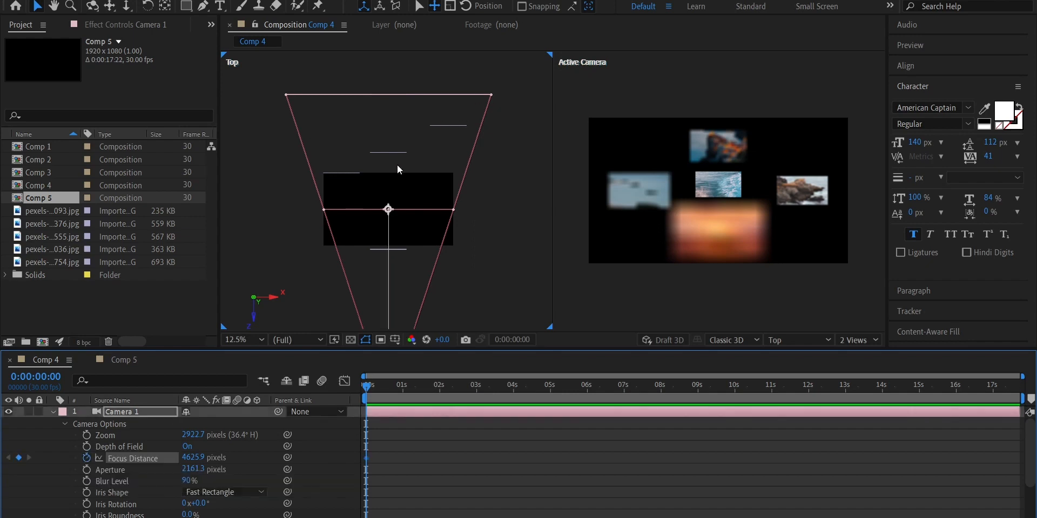
drag(197, 457, 56, 478)
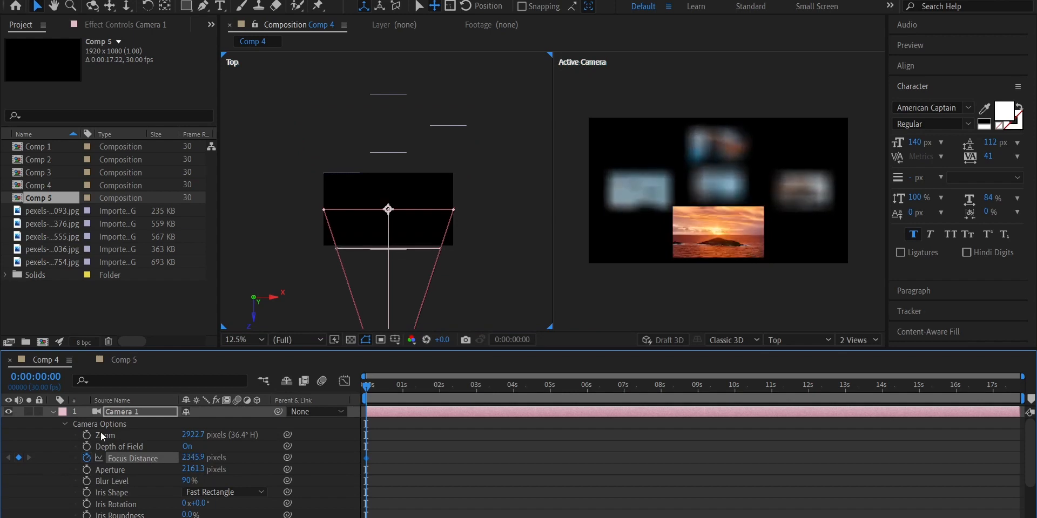
Add Focus Distance keyframes at about 2, 4 and 5.8 seconds and at 0:00:07:12, moving the focal plane deeper to 4614.9 pixels
drag(400, 390, 439, 395)
drag(192, 464, 513, 390)
drag(195, 462, 468, 418)
drag(580, 391, 640, 393)
drag(194, 458, 467, 423)
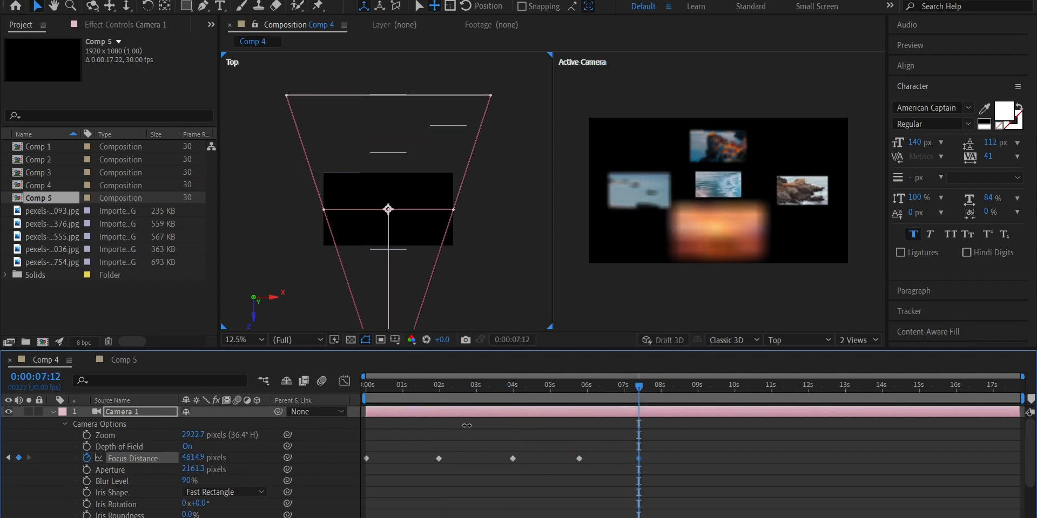
Play the Focus Distance animation from the start to check the focus shifting between the images
click(639, 435)
drag(637, 388, 309, 422)
key(space)
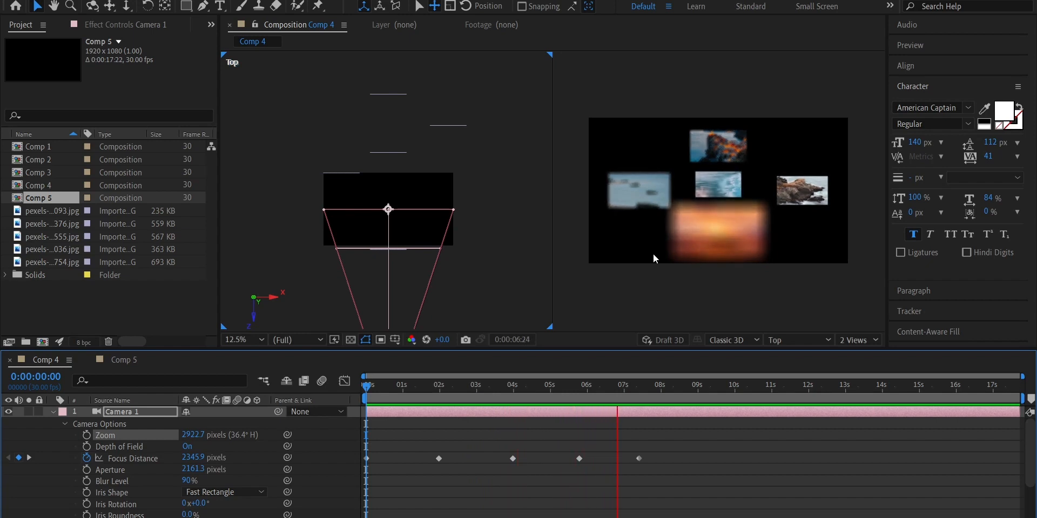
key(space)
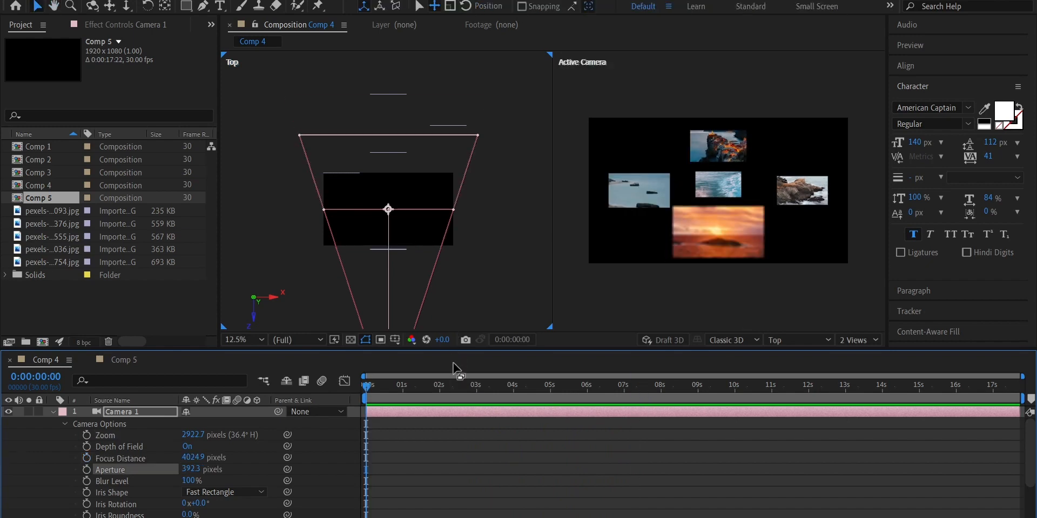
Check the wave and rocky-shore images in the Top view, and set Camera 1's focus distance to the pale seascape layer ending in 862093
click(659, 186)
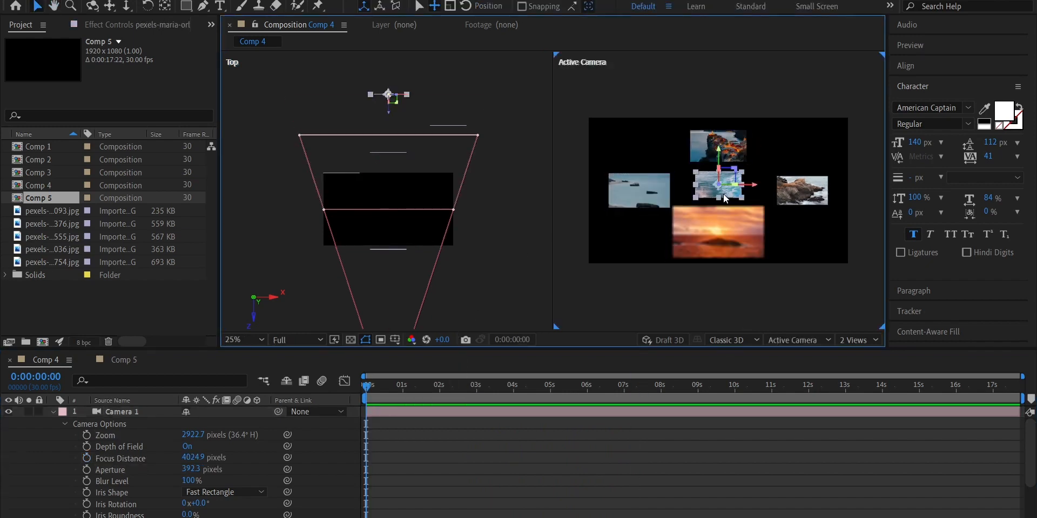
click(802, 190)
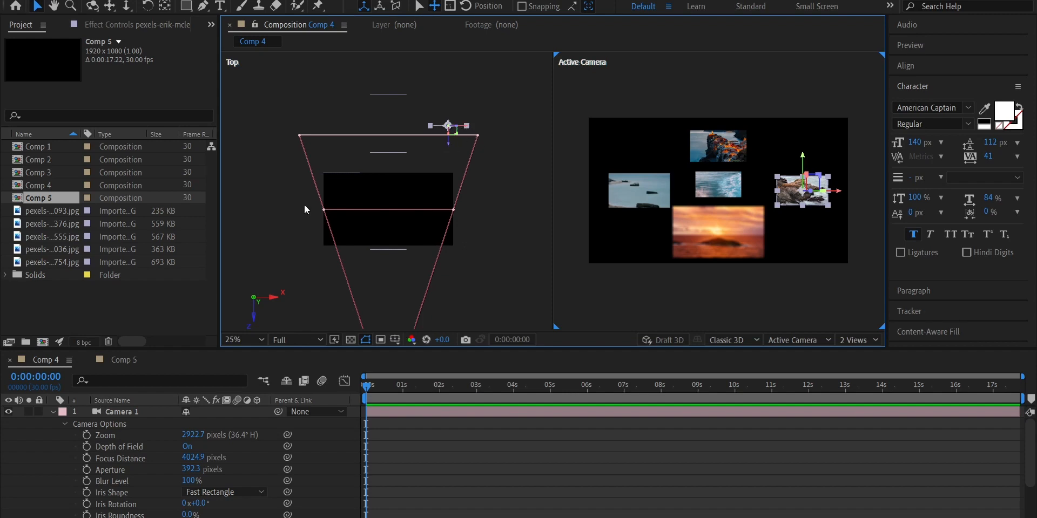
click(53, 412)
click(622, 186)
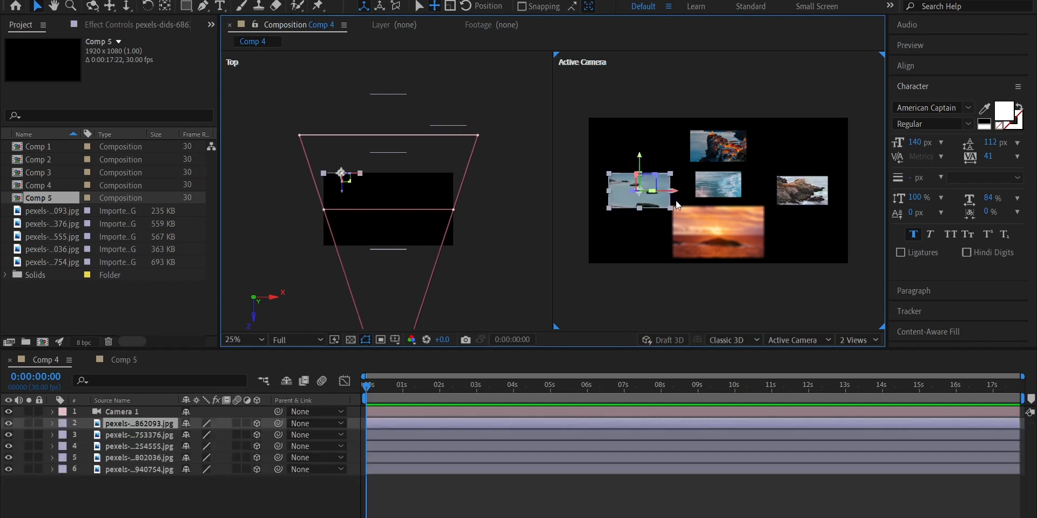
shift+click(149, 414)
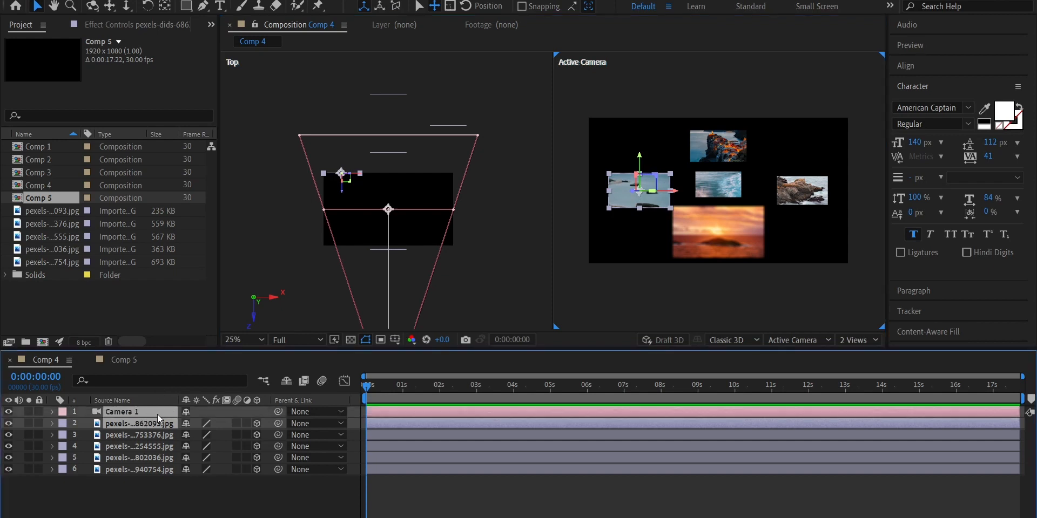
right_click(157, 413)
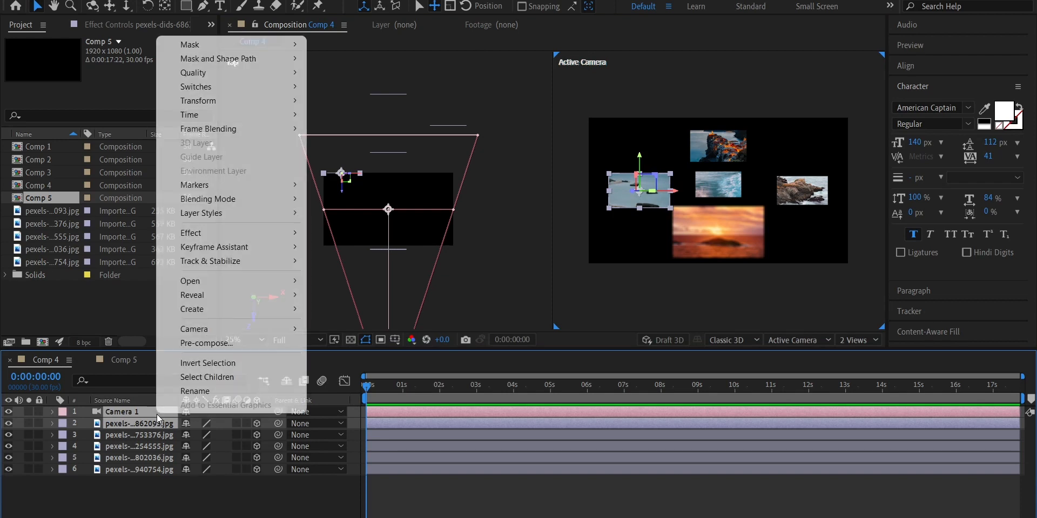
mouse_move(207, 328)
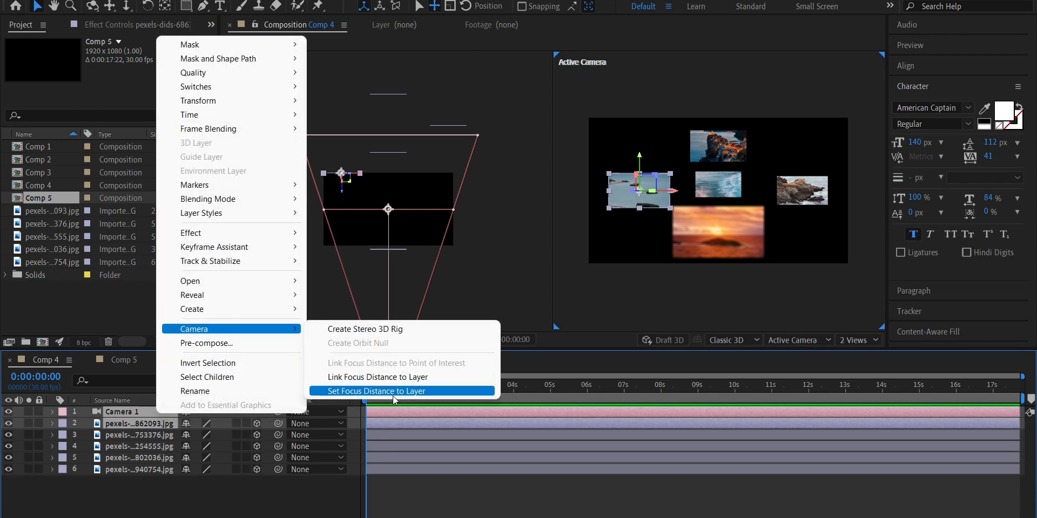
click(393, 396)
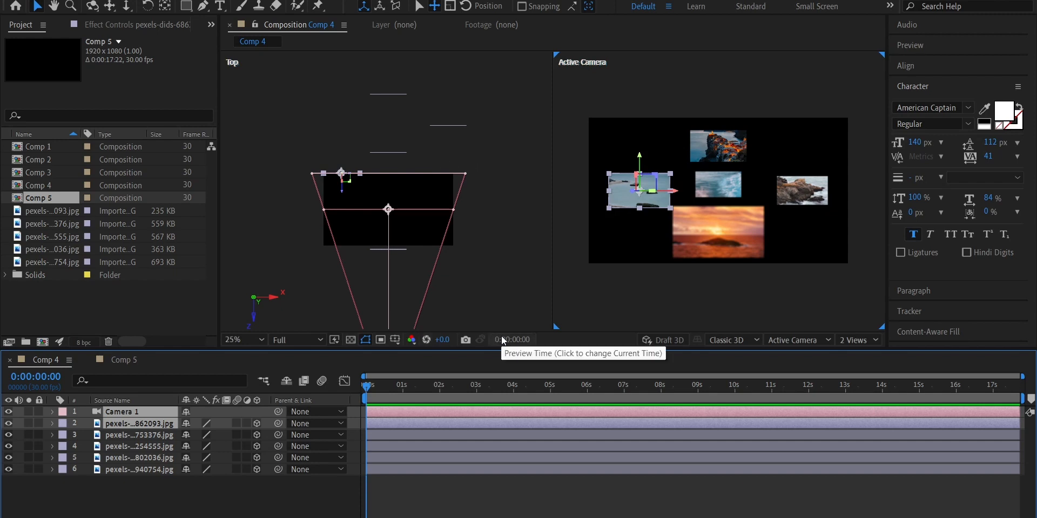
Set Camera 1's focus distance to the sunset image layer
click(157, 458)
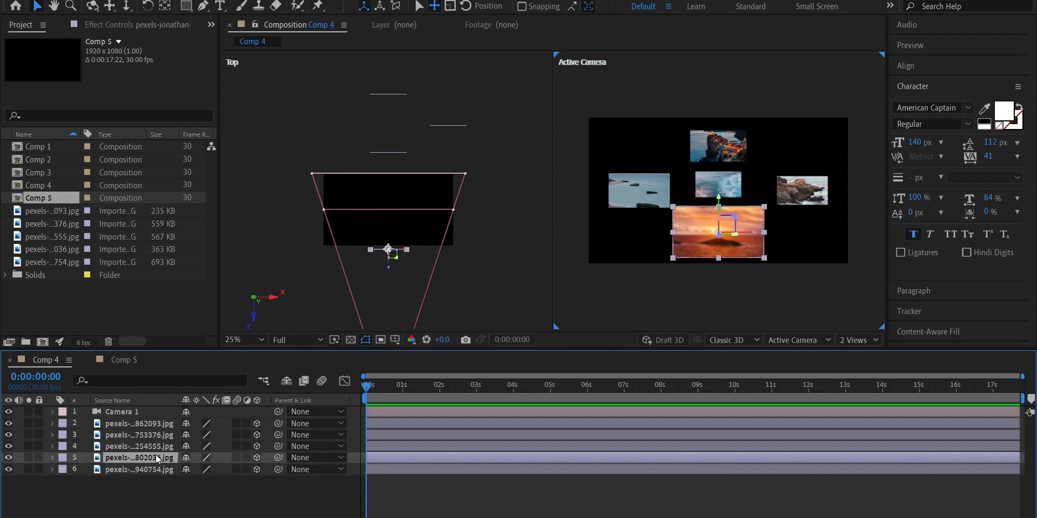
ctrl+click(138, 412)
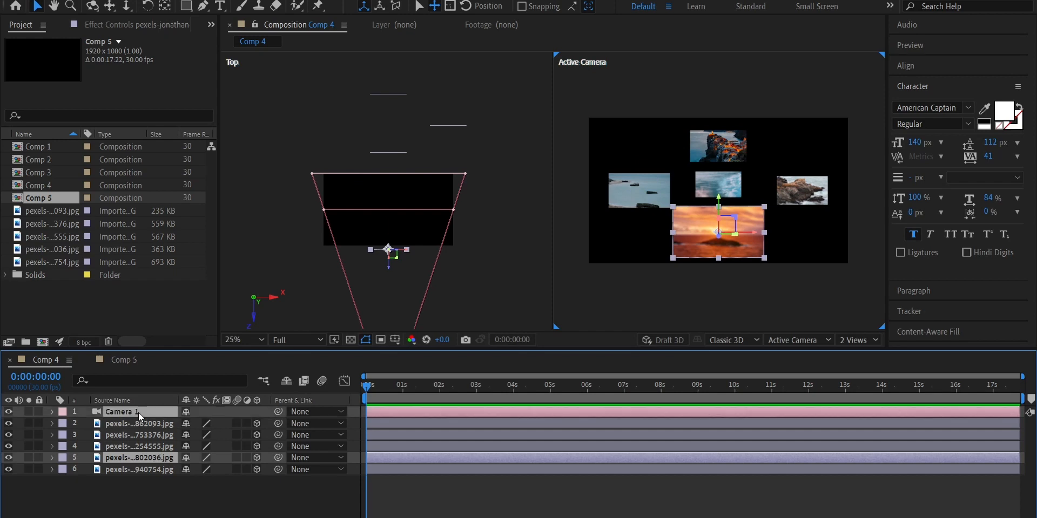
right_click(141, 412)
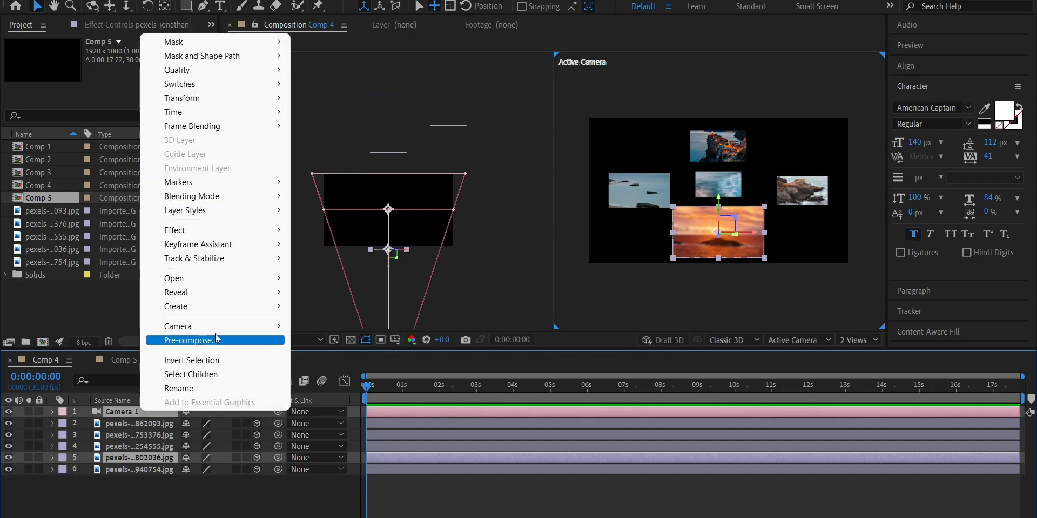
mouse_move(227, 327)
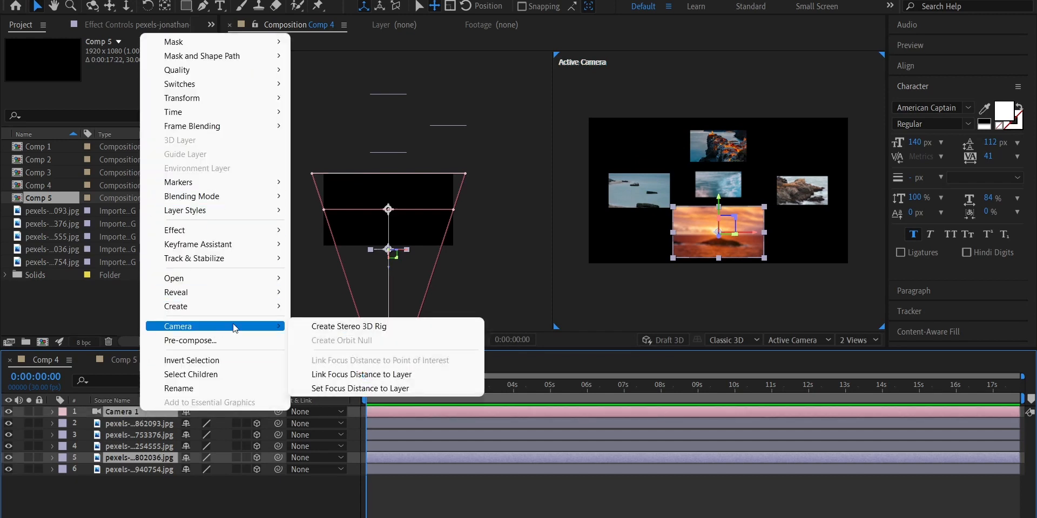
click(381, 389)
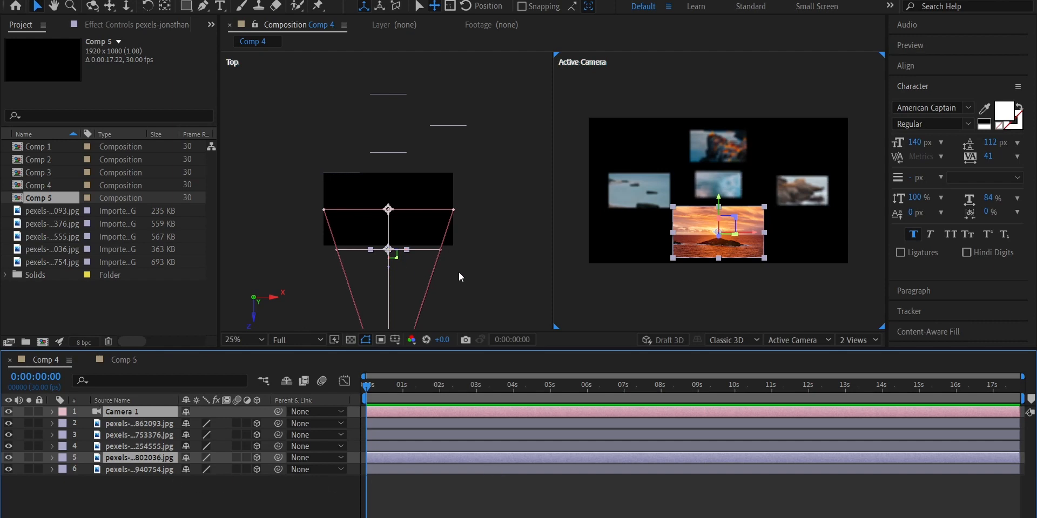
Move Camera 1 back to Z -3554.7 with its Point of Interest at Z -632, and keyframe both properties at 0 seconds
drag(482, 269, 484, 155)
click(471, 235)
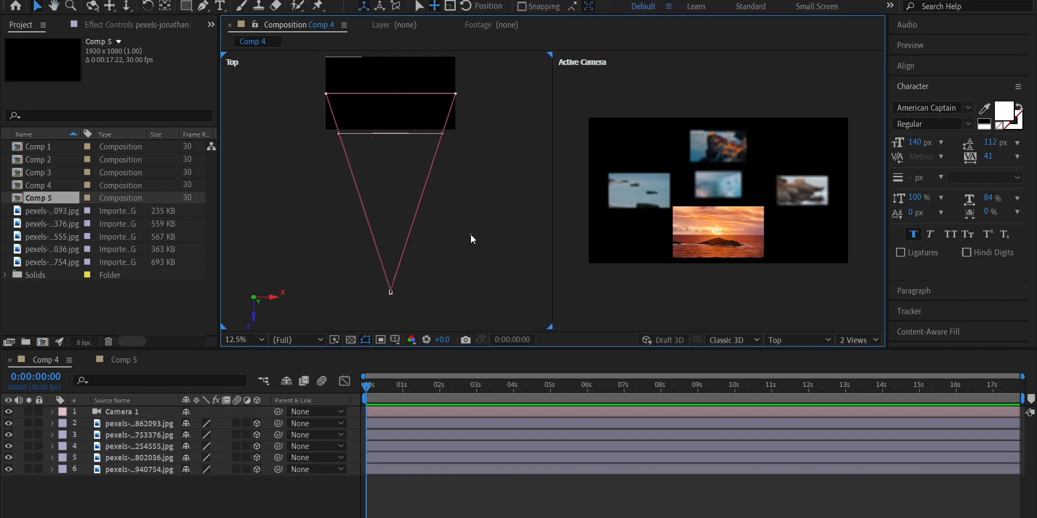
click(126, 415)
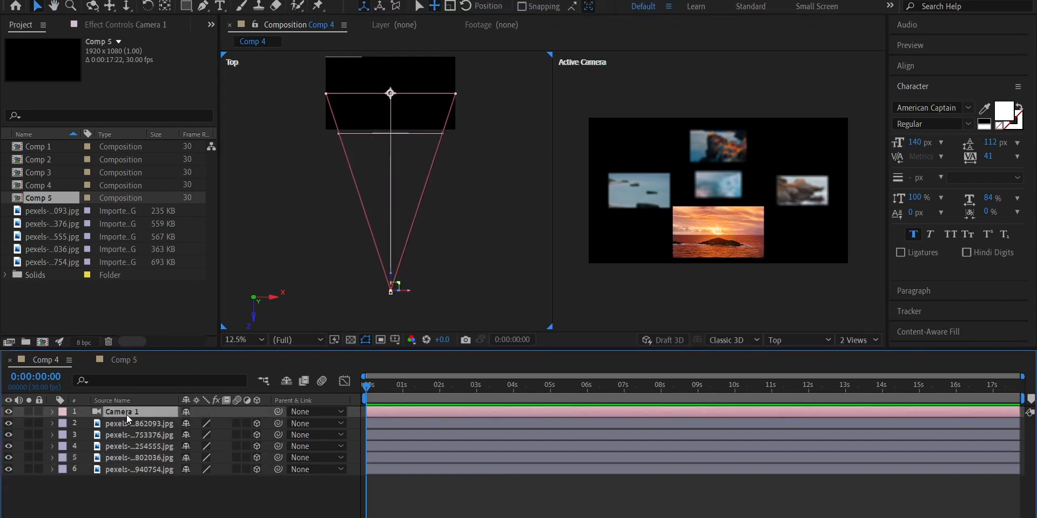
key(a)
key(shift+p)
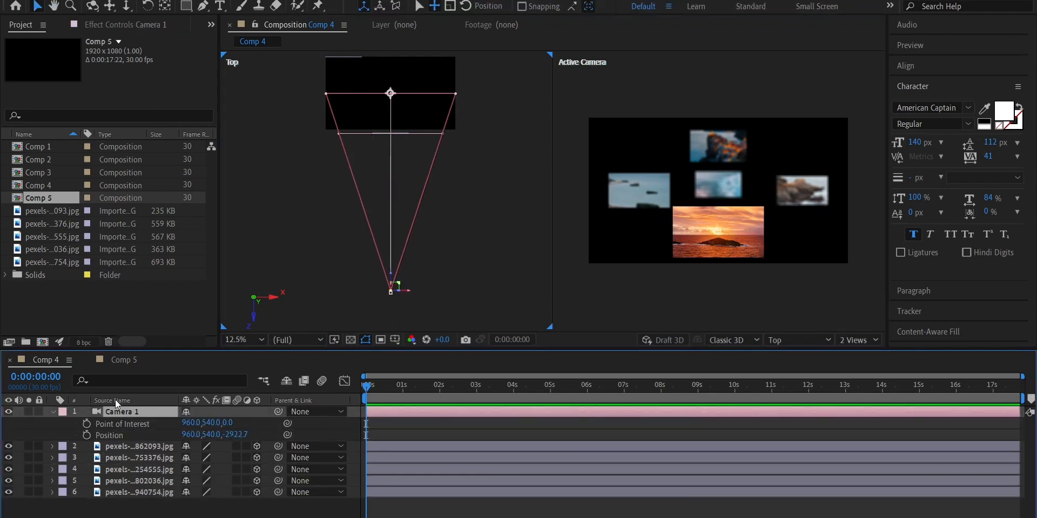
drag(394, 276, 394, 318)
click(86, 425)
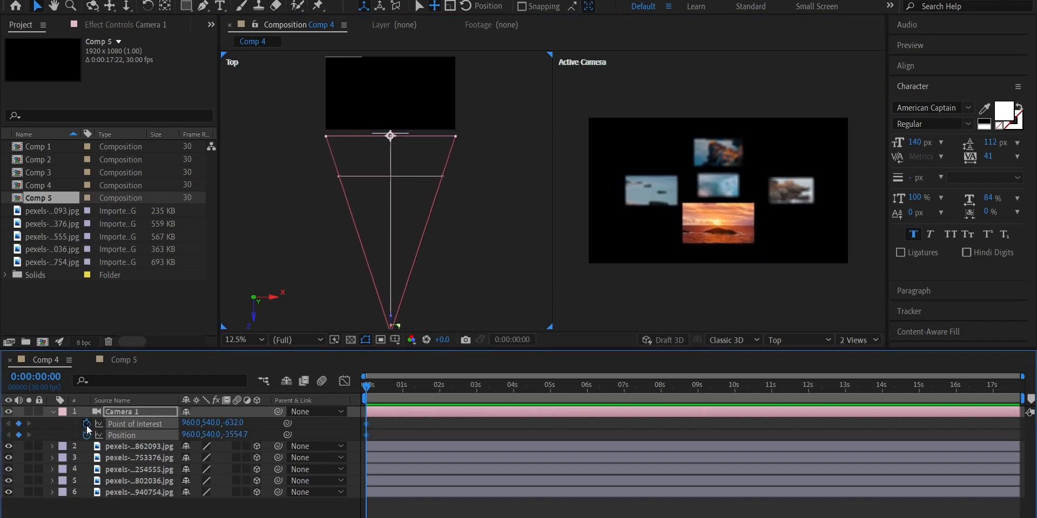
At 4 seconds, move Camera 1 forward through the images to about Z 53.3 in the Top view
drag(371, 386, 518, 390)
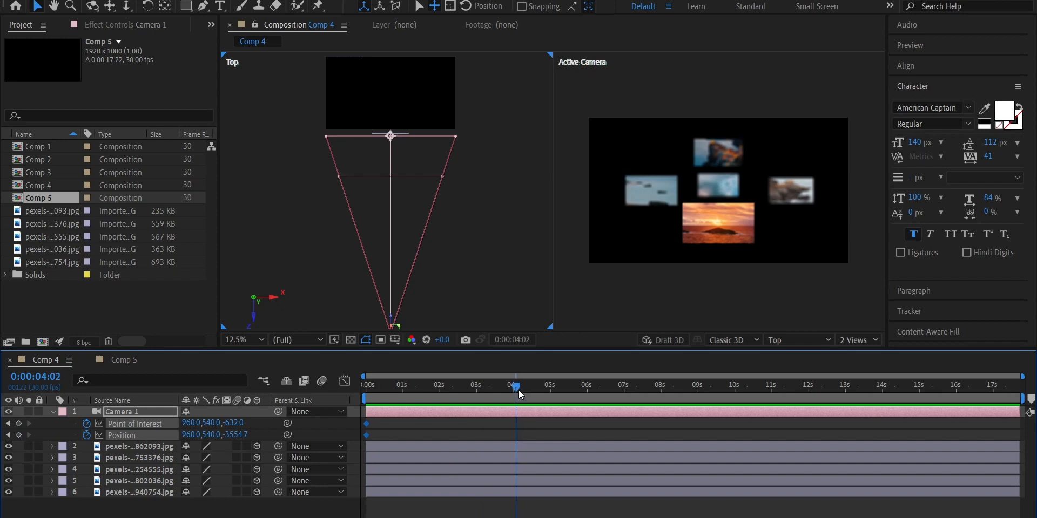
drag(392, 322, 390, 79)
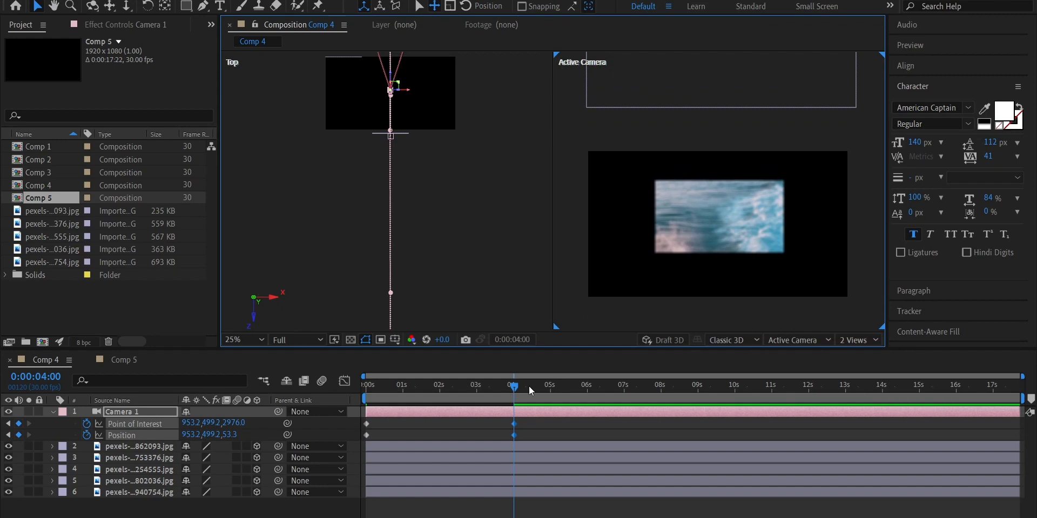
Play the camera move from the start and check the wave image's sharpness at 0:00:01:18
drag(523, 388, 345, 409)
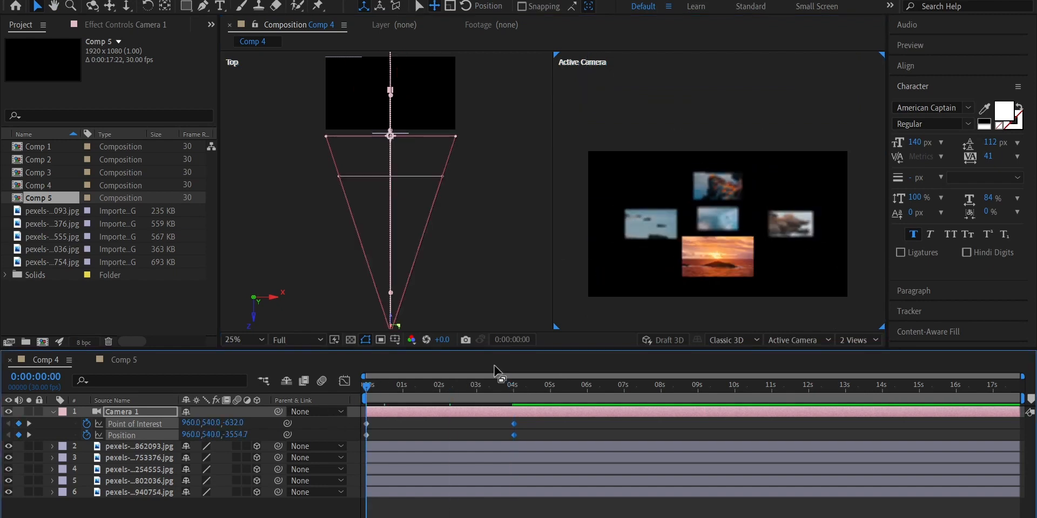
key(space)
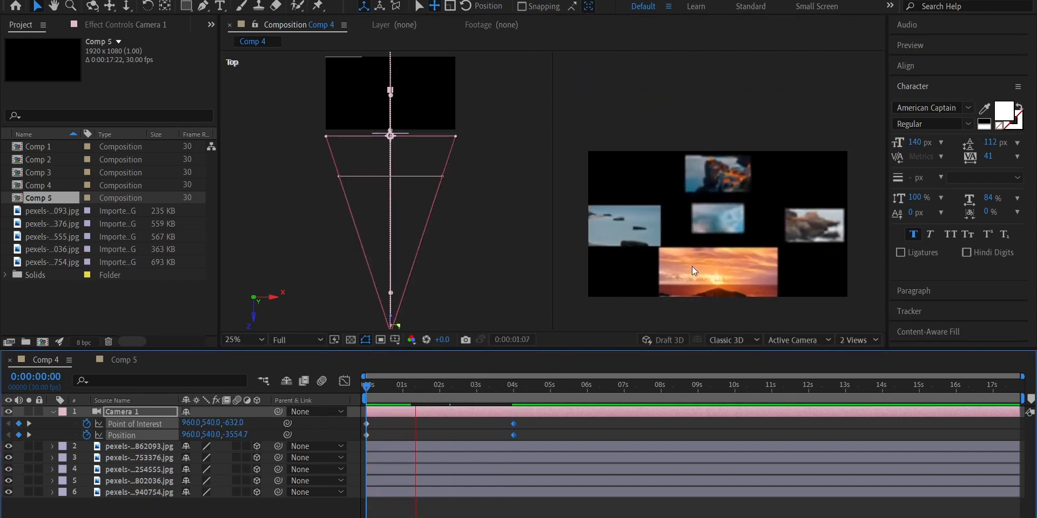
click(723, 216)
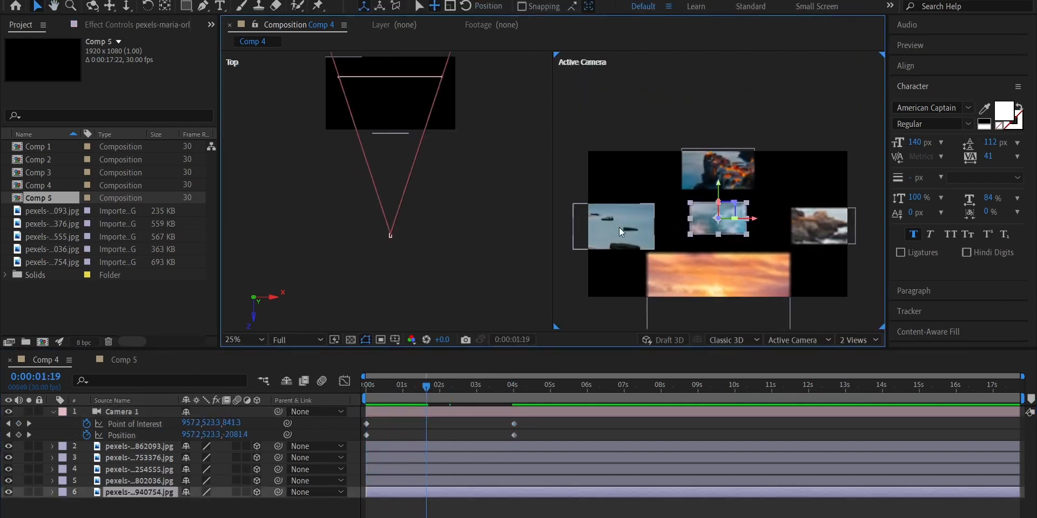
mouse_move(413, 388)
mouse_down()
mouse_move(466, 387)
mouse_move(425, 387)
mouse_up()
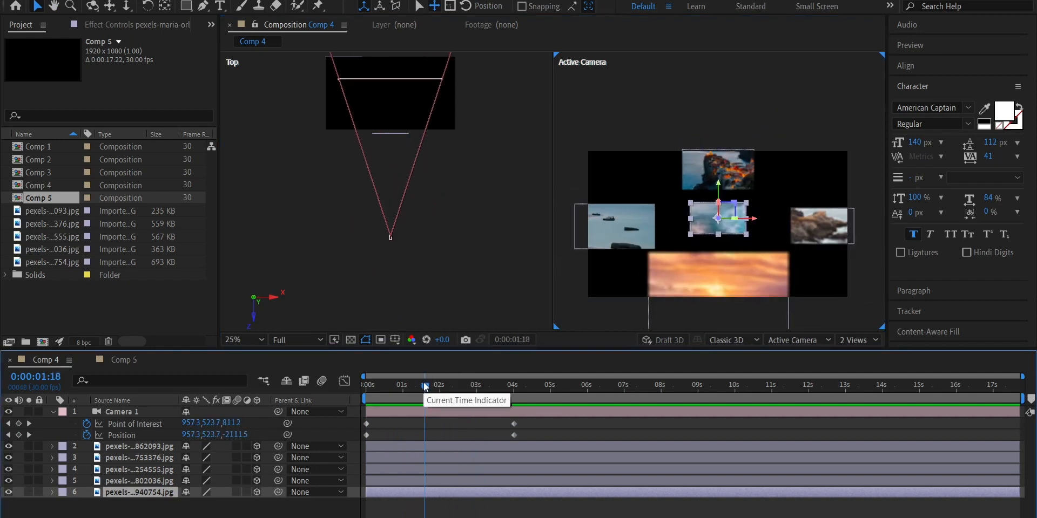
Link Camera 1's focus distance to the central wave image layer
click(712, 222)
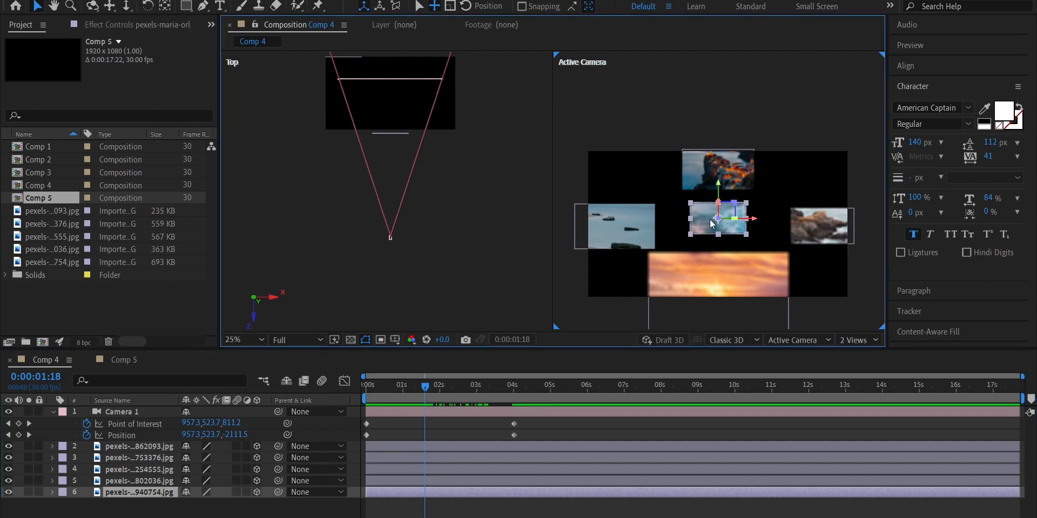
ctrl+click(128, 412)
right_click(137, 413)
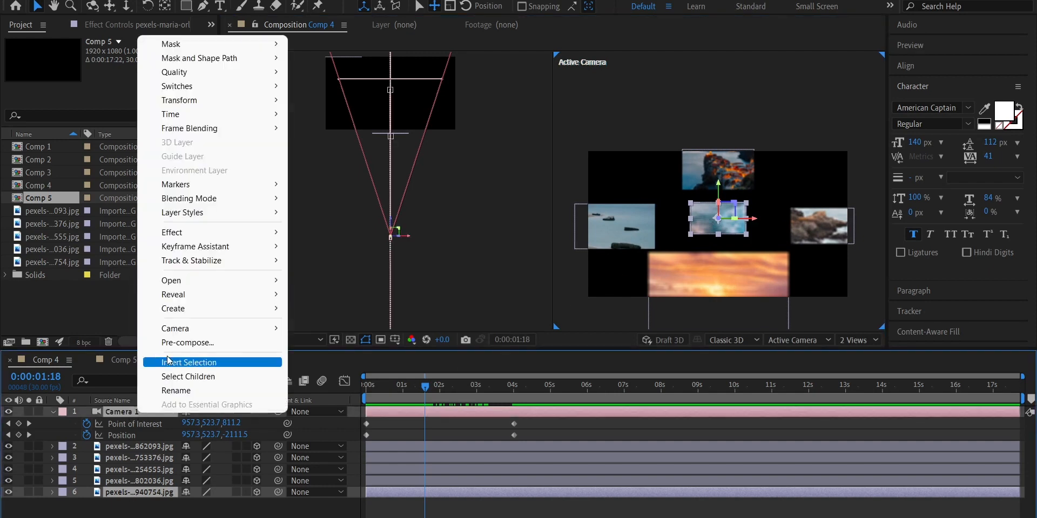
mouse_move(180, 332)
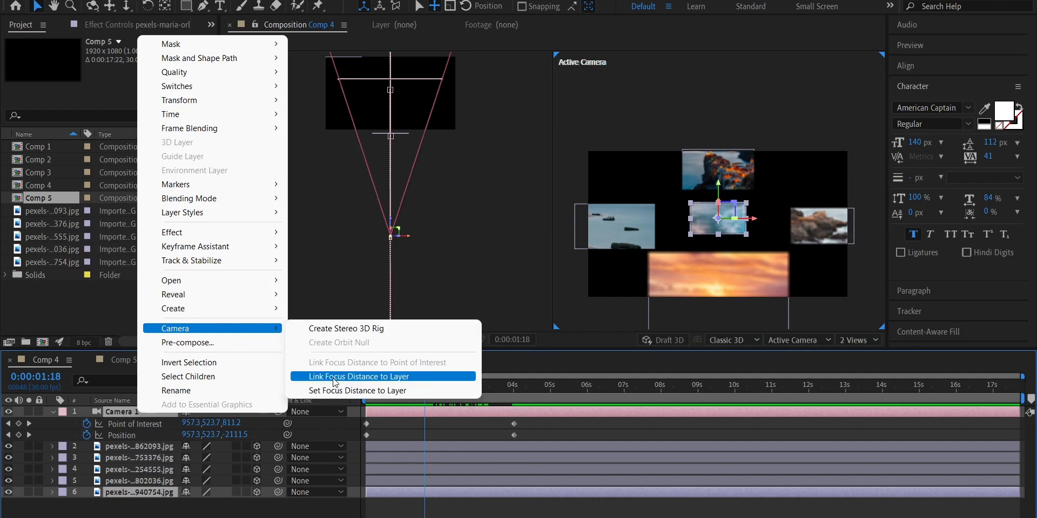
click(335, 378)
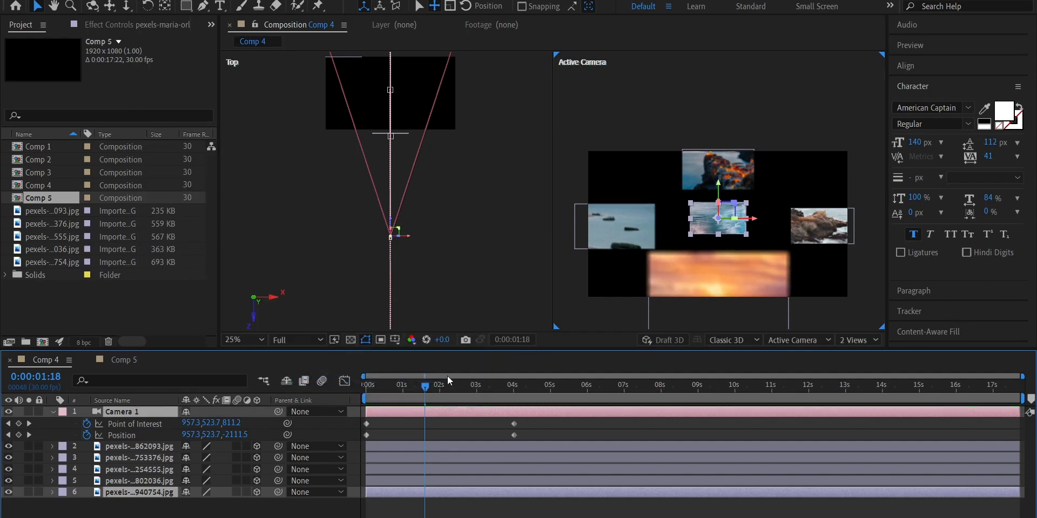
Play the camera move from the start to check the linked focus on the wave image
click(423, 388)
drag(424, 390, 348, 395)
key(space)
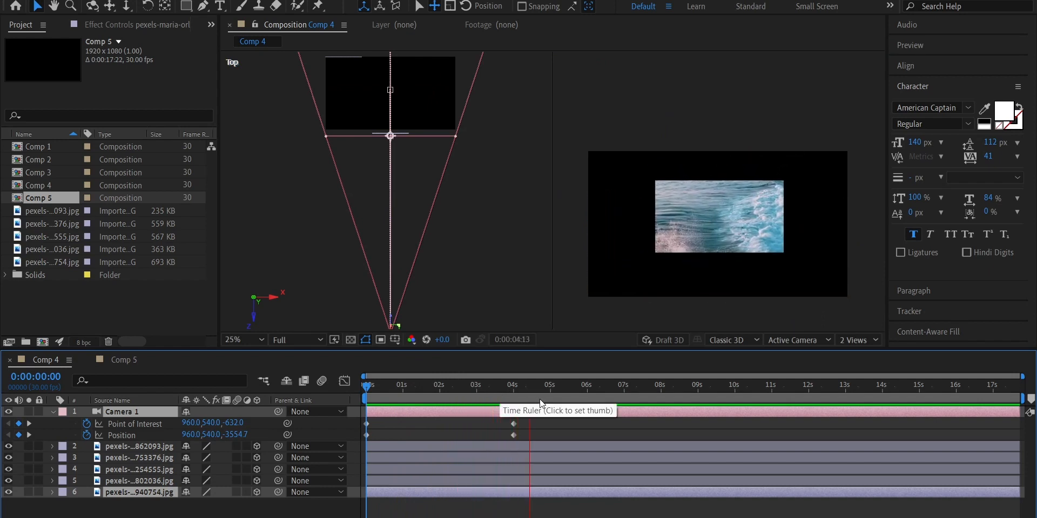
Link Camera 1's focus distance to the upper rocky coast image layer and play the camera move from the start
click(555, 268)
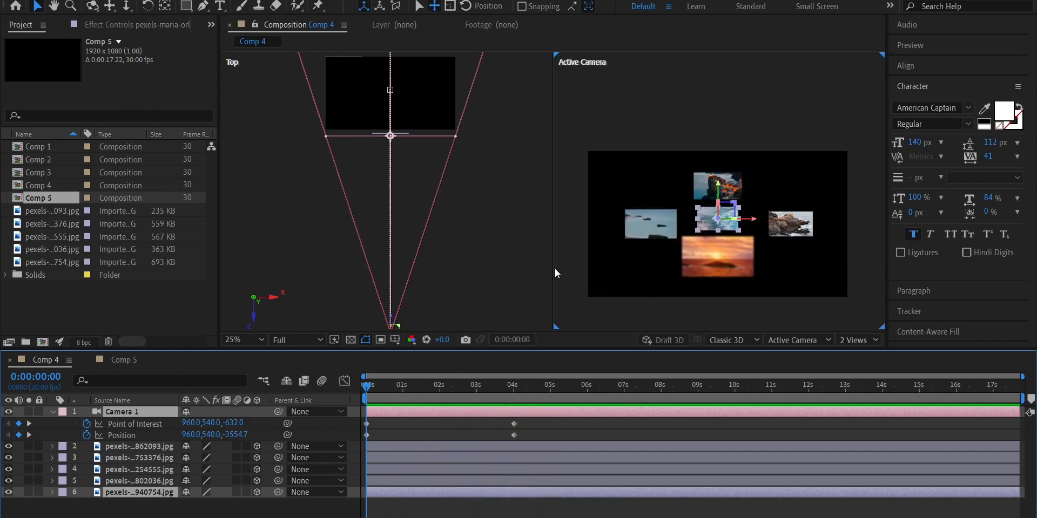
click(711, 178)
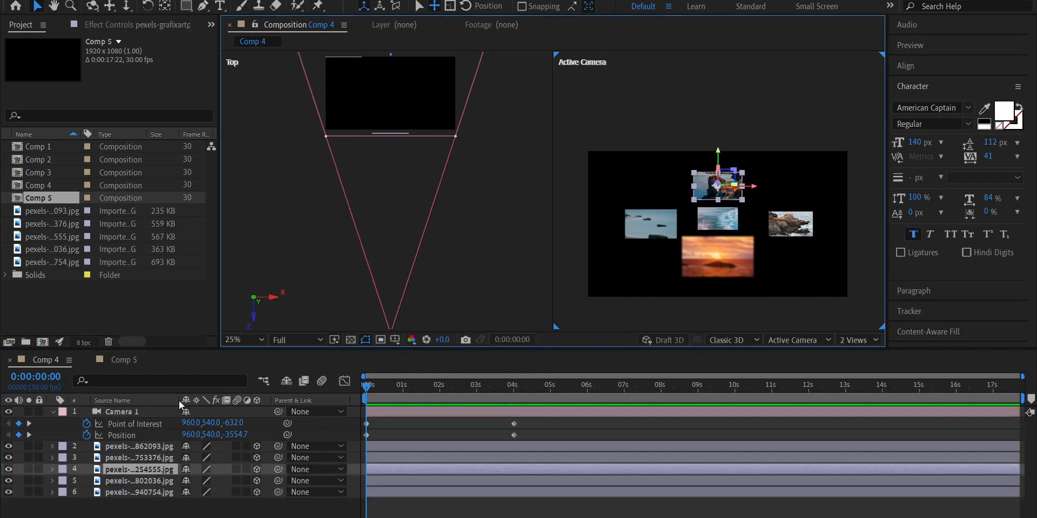
click(151, 413)
right_click(151, 414)
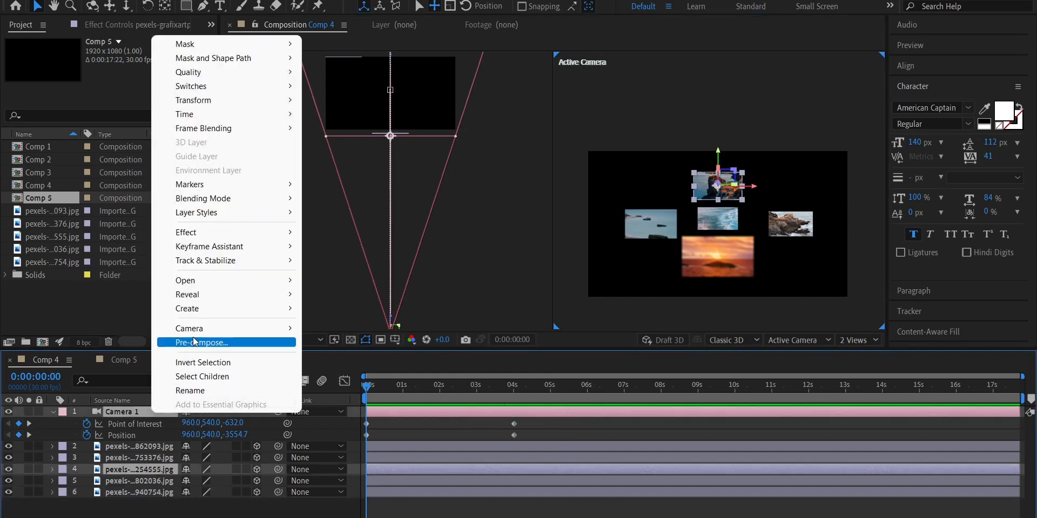
mouse_move(201, 331)
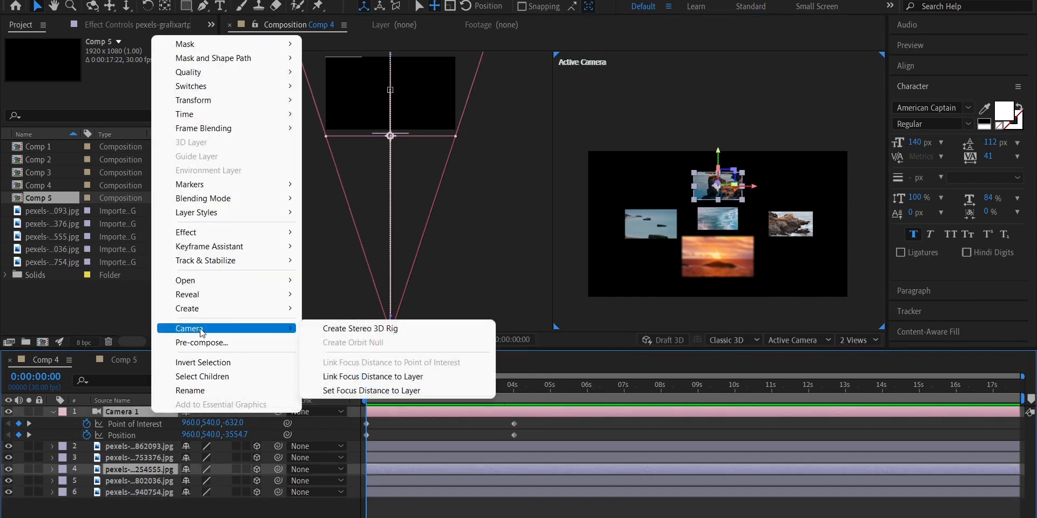
click(393, 378)
click(587, 283)
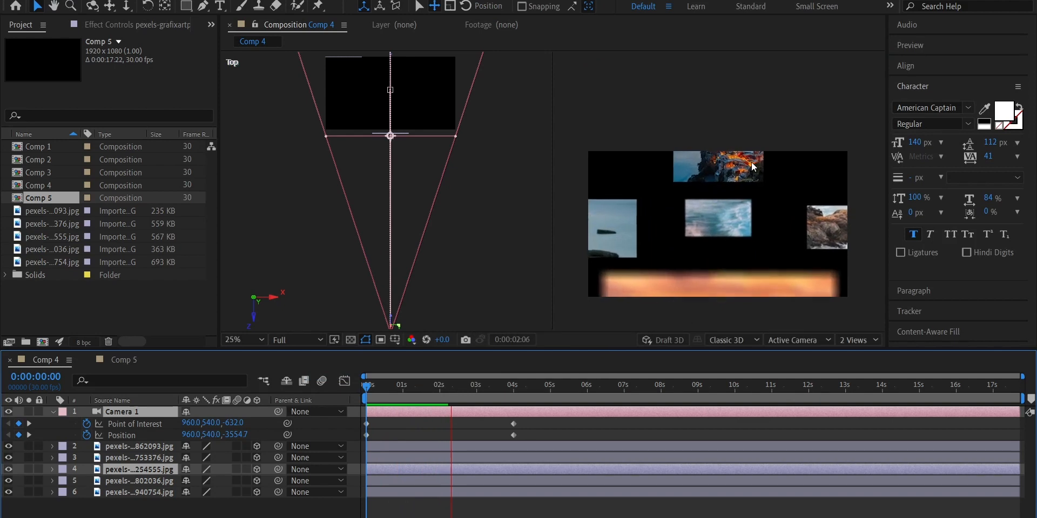
key(space)
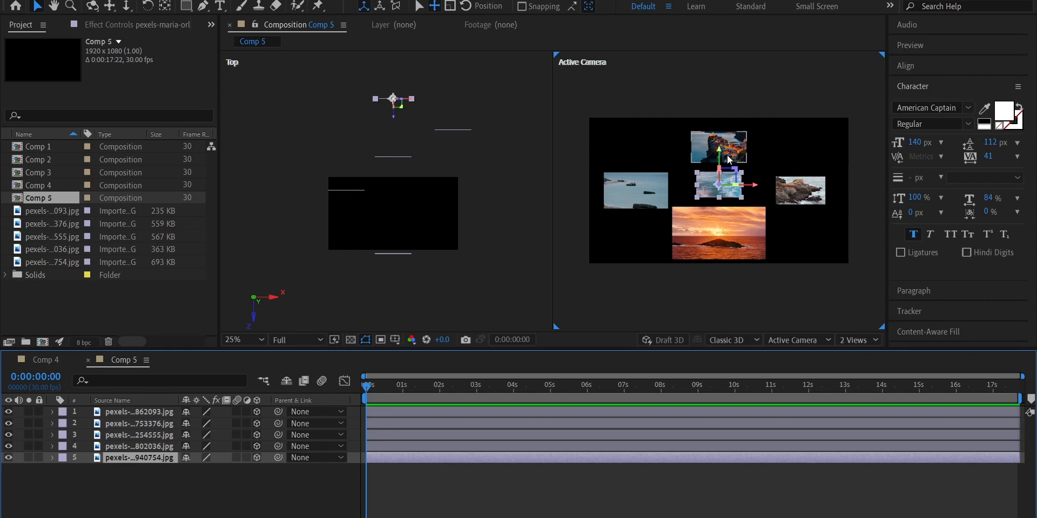
Add a two-node camera named Camera 1 to Comp 5 with depth of field disabled
click(257, 491)
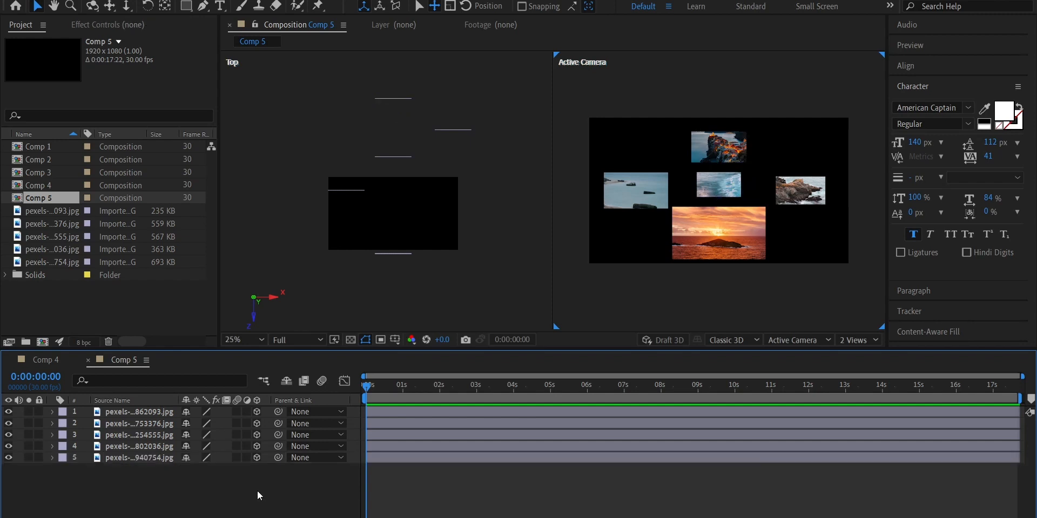
key(ctrl+alt+shift+c)
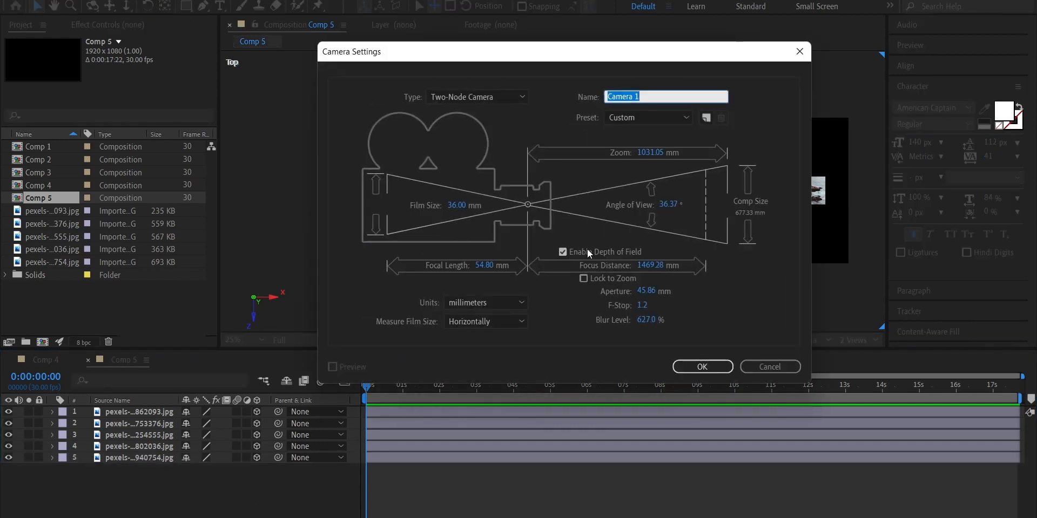
click(562, 251)
click(697, 367)
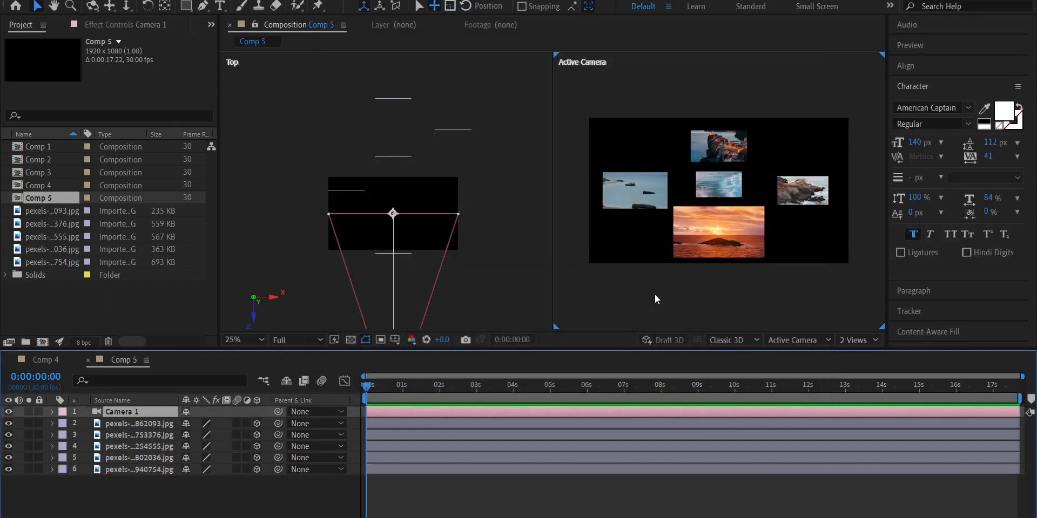
Keyframe Camera 1's Point of Interest and Position at 0 seconds and move the camera sideways to X -312 in the Top view
key(p)
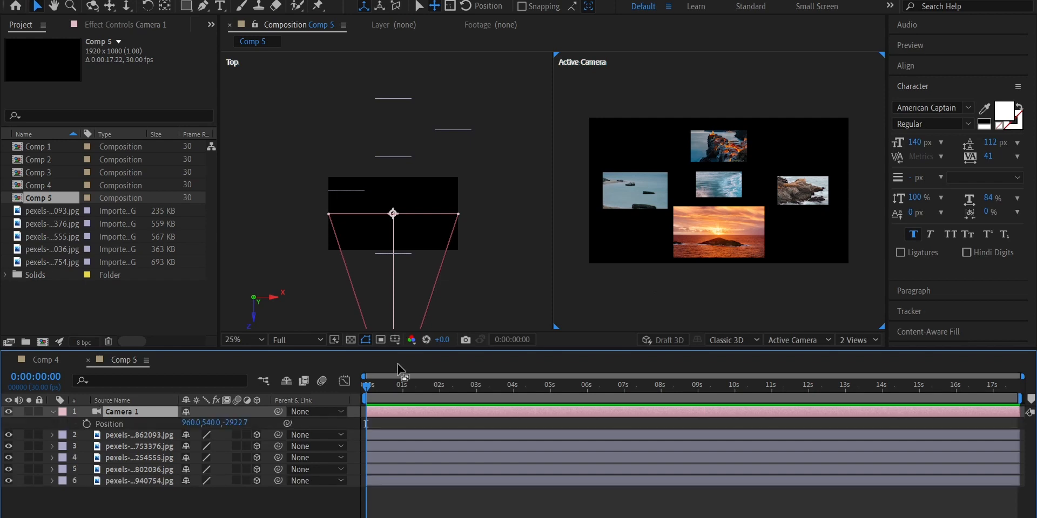
key(shift+a)
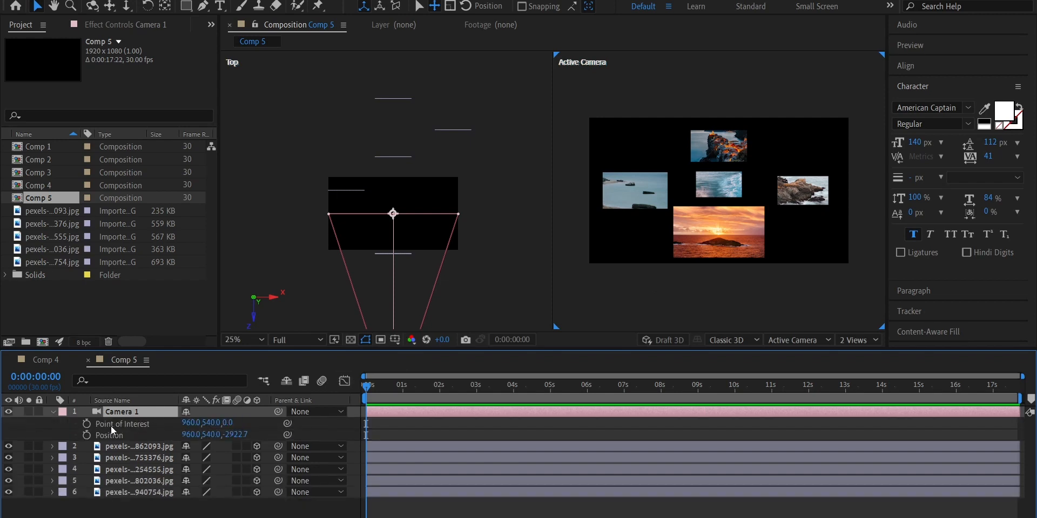
click(87, 425)
click(86, 435)
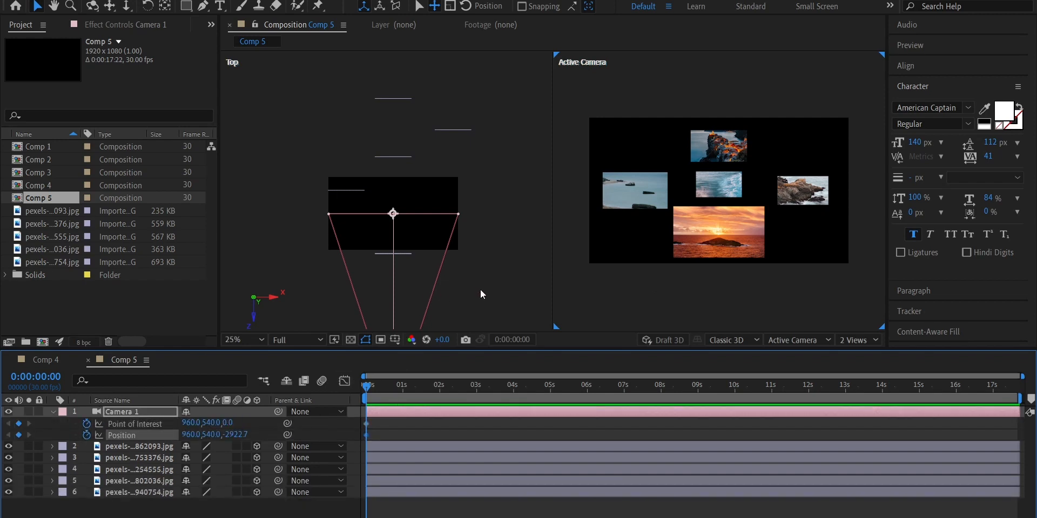
drag(482, 289, 491, 201)
key(v)
drag(417, 321, 331, 320)
At 0:00:02:16, move Camera 1 across the images to X 1936 in the Top view and play the sideways move
drag(367, 394, 461, 394)
drag(340, 323, 489, 324)
drag(456, 385, 338, 387)
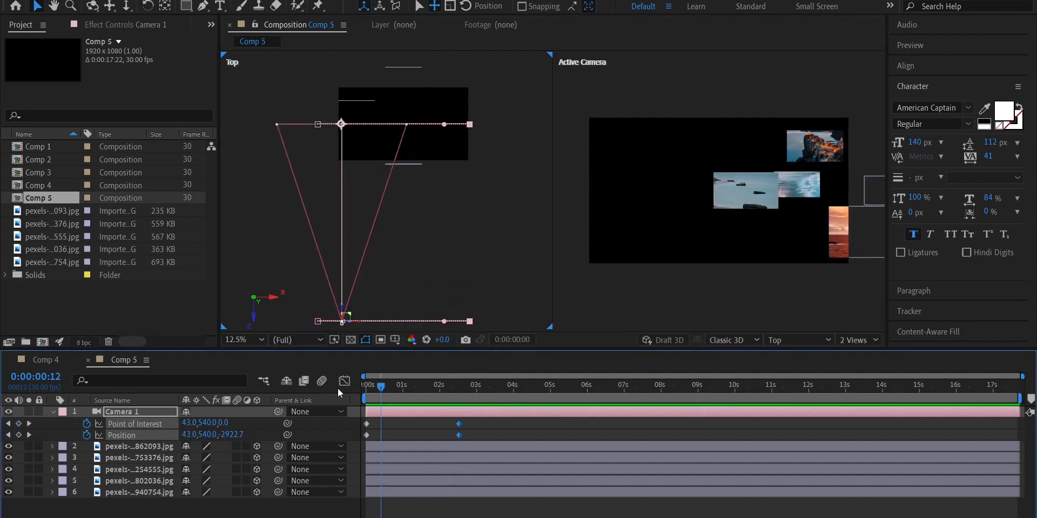
key(space)
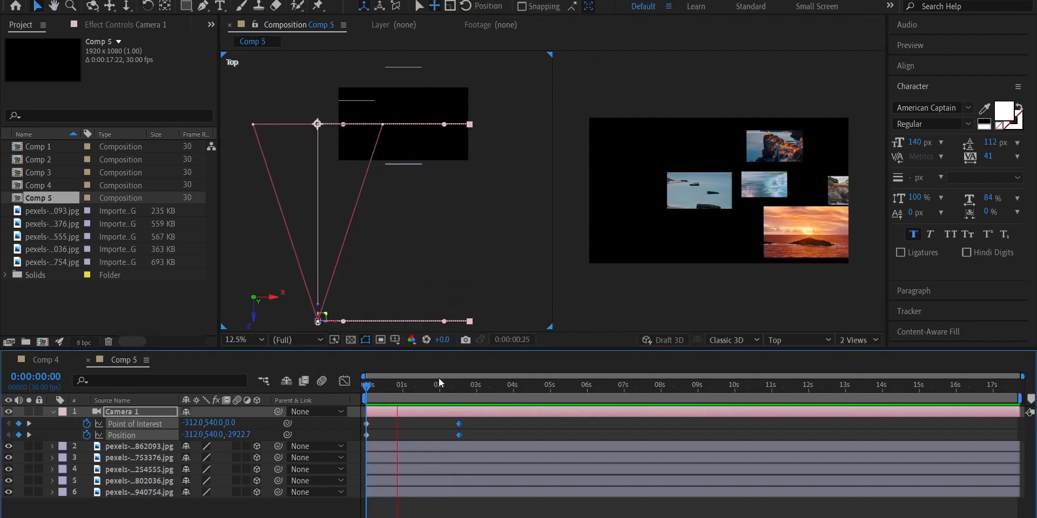
key(space)
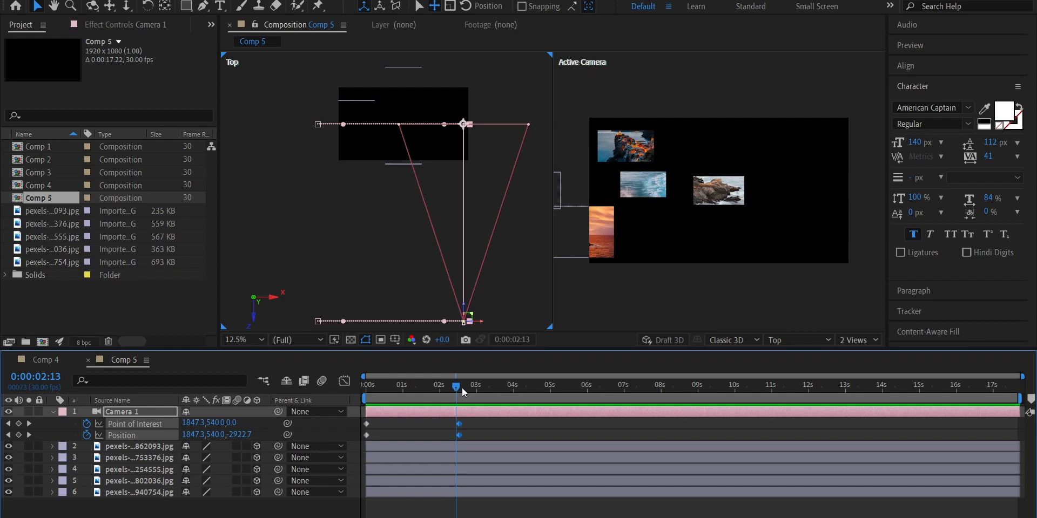
Add a second two-node camera named Camera 2 with depth of field disabled
drag(459, 388, 462, 388)
key(u)
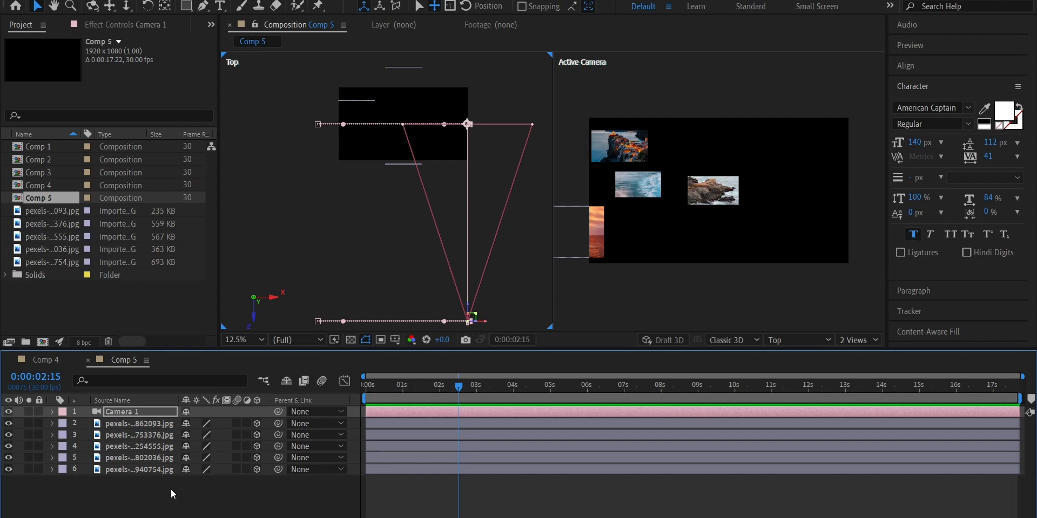
key(ctrl+alt+shift+c)
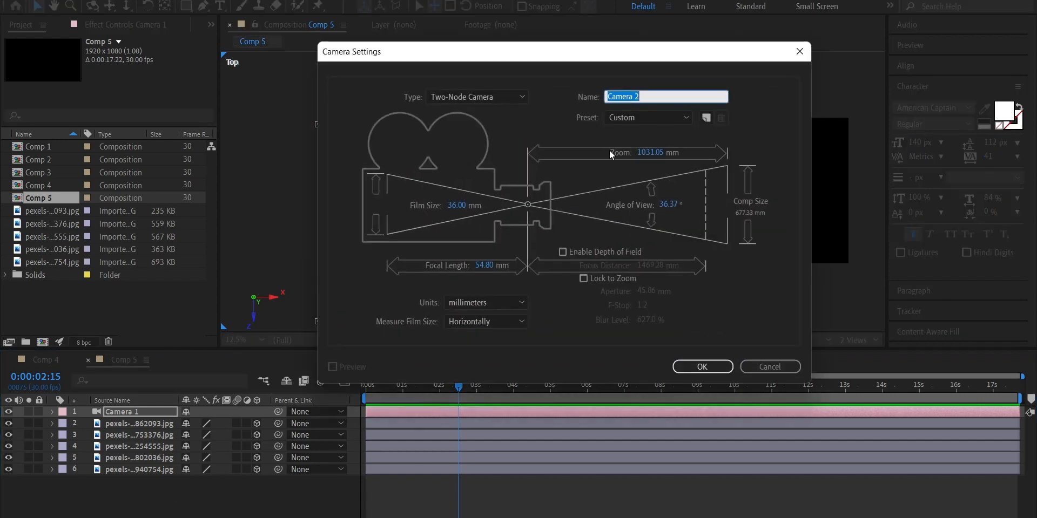
click(702, 366)
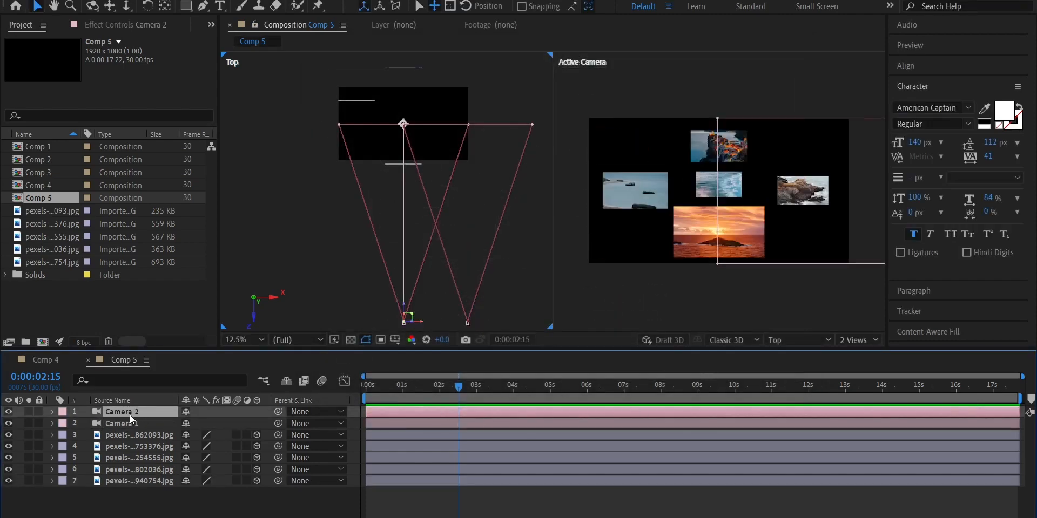
Trim Camera 2 to start at 0:00:02:16, at Camera 1's last keyframes, and trim Camera 1 to end there
mouse_move(459, 386)
mouse_down()
mouse_move(569, 388)
mouse_move(447, 388)
mouse_up()
click(449, 426)
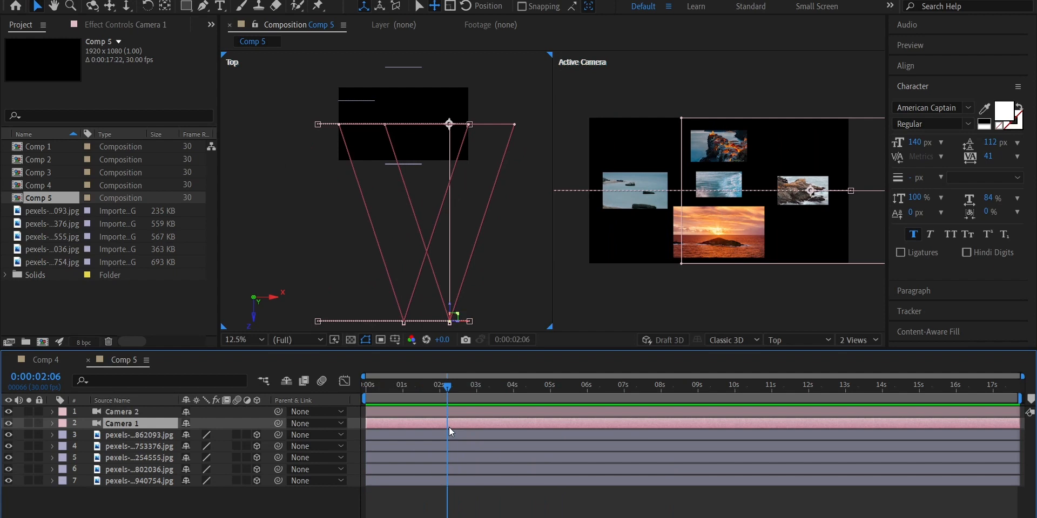
key(u)
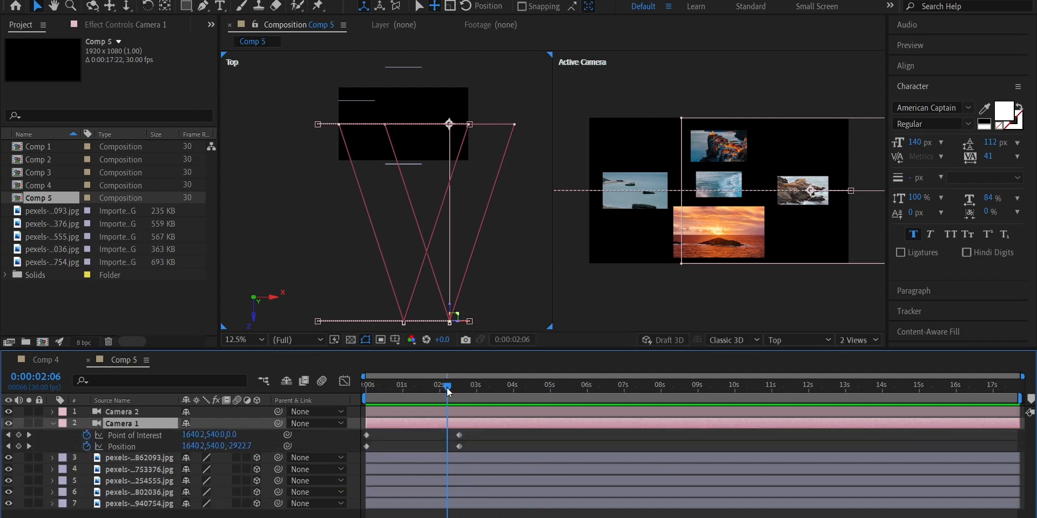
drag(446, 388, 459, 388)
click(469, 414)
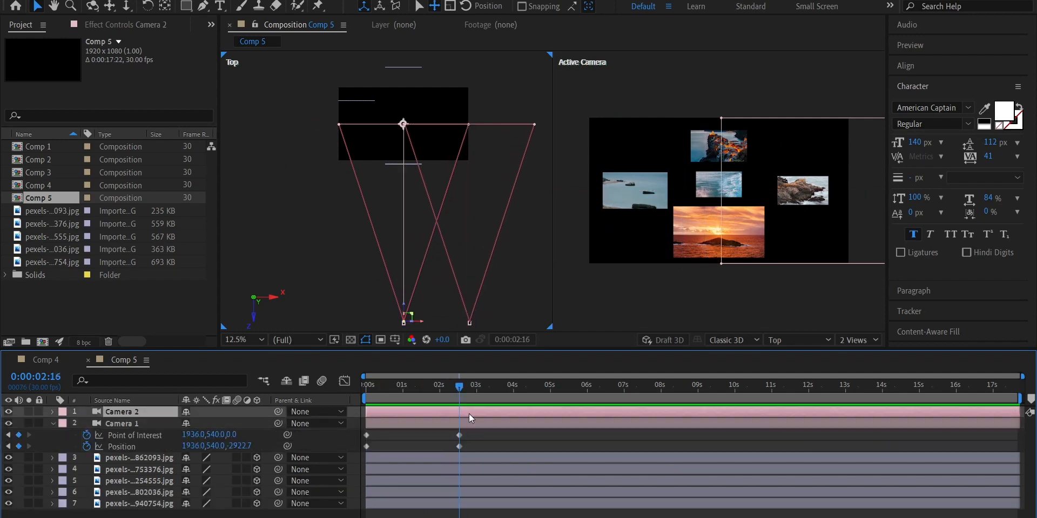
key(alt+bracketleft)
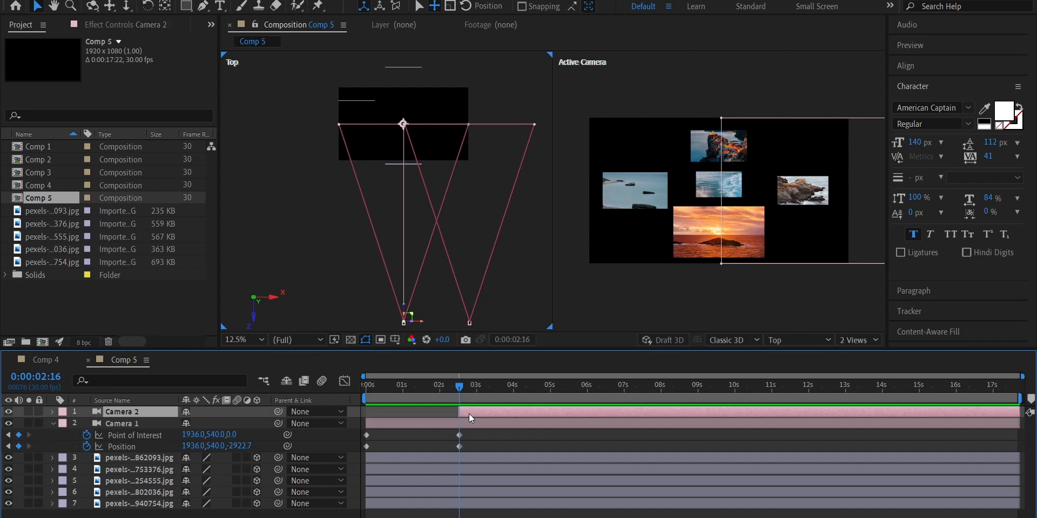
drag(459, 385, 531, 384)
drag(1019, 423, 458, 426)
At 0:00:02:17, move Camera 2 vertically to Y -248 and keyframe its Point of Interest and Position
click(459, 387)
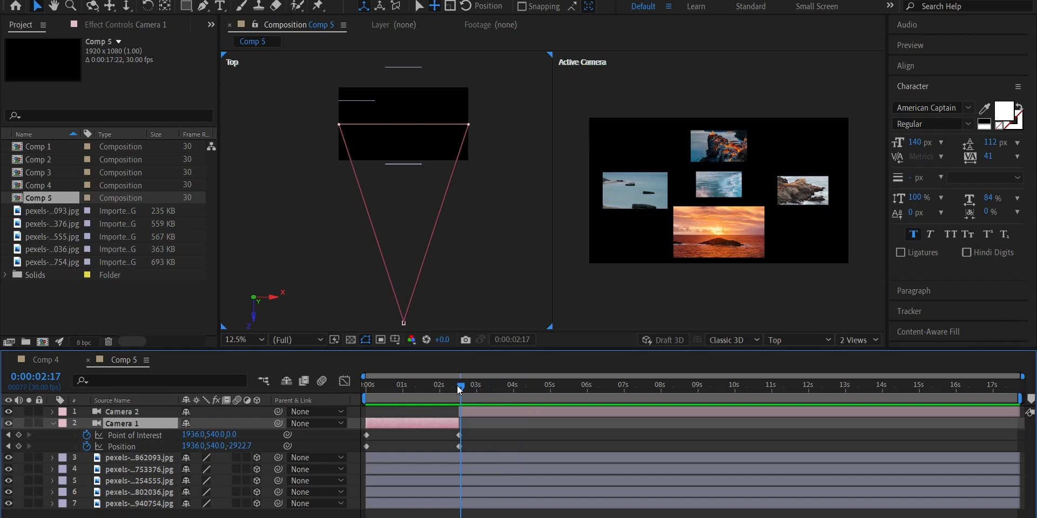
click(481, 413)
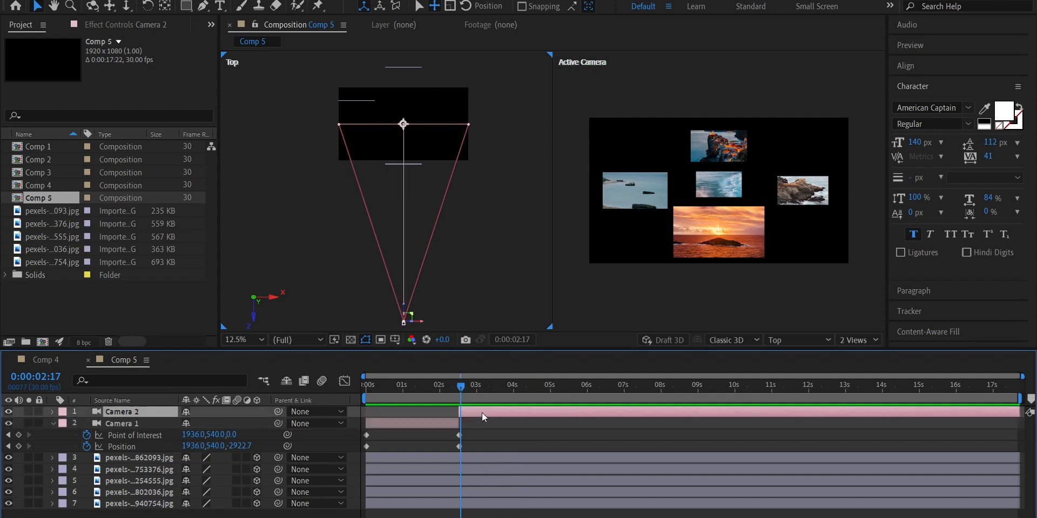
key(p)
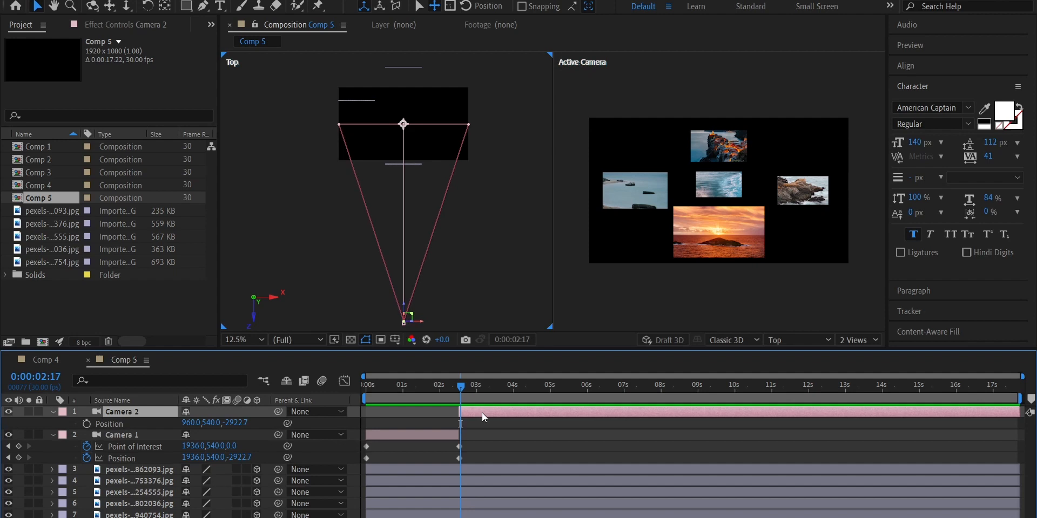
key(shift+a)
drag(750, 189, 747, 287)
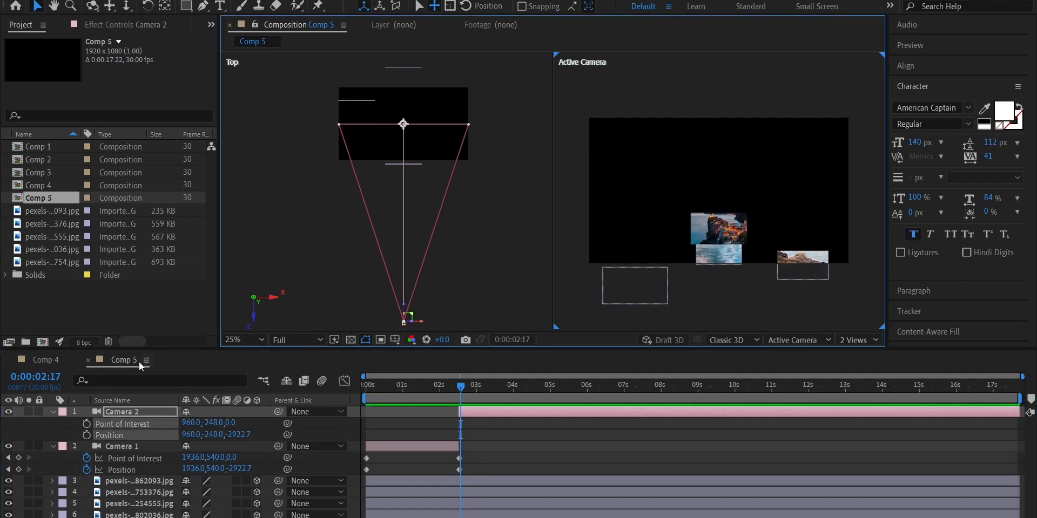
click(87, 423)
At 0:00:05:11, move Camera 2 vertically to Y 948 and scrub back through the move
drag(461, 392, 564, 393)
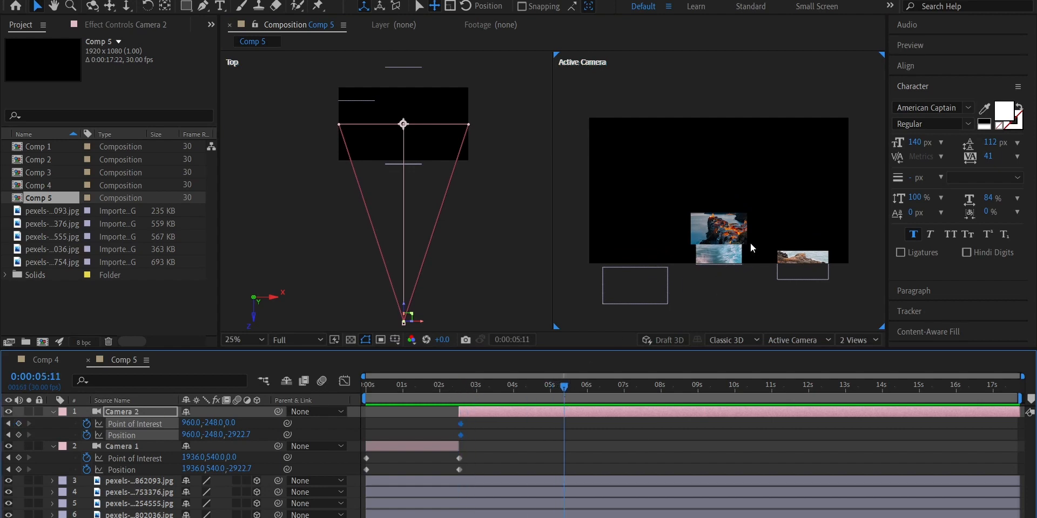
drag(750, 243, 750, 85)
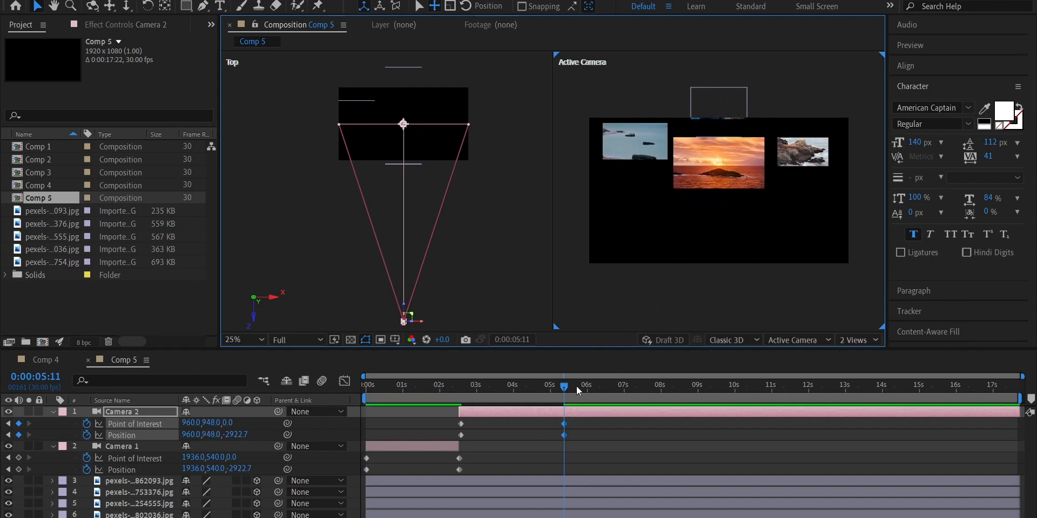
drag(564, 387, 459, 393)
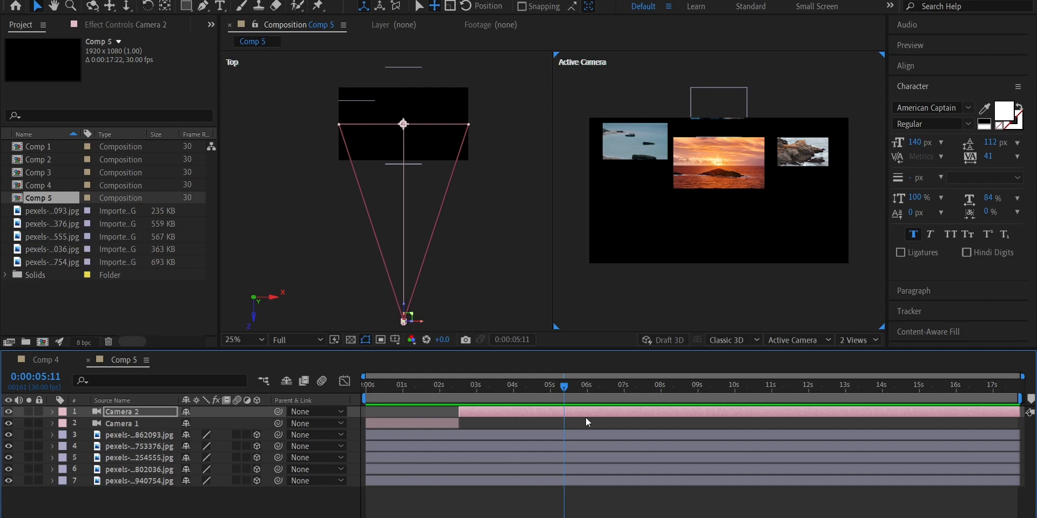
Duplicate Camera 2, trim the copy to start at 0:00:05:11, and trim the original to end there
key(ctrl+d)
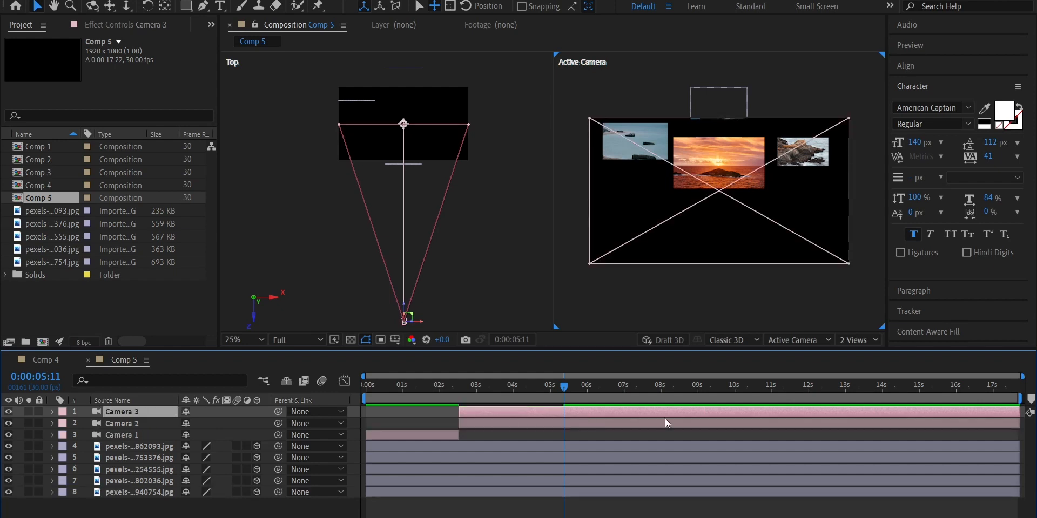
key(alt+[)
click(542, 422)
key(alt+])
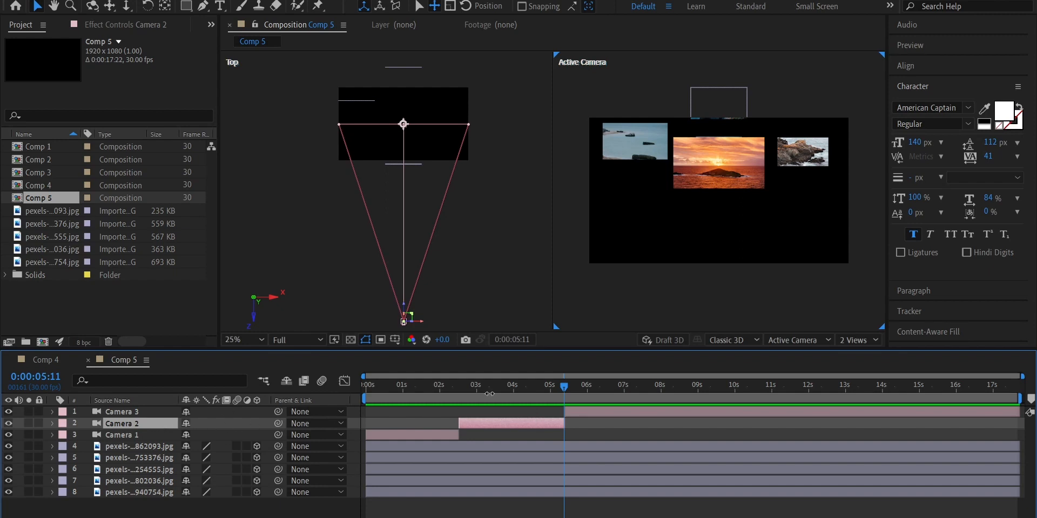
Remove Camera 3's Point of Interest and Position keyframes and reset both properties, moving the current time to 0:00:05:12
click(636, 412)
key(u)
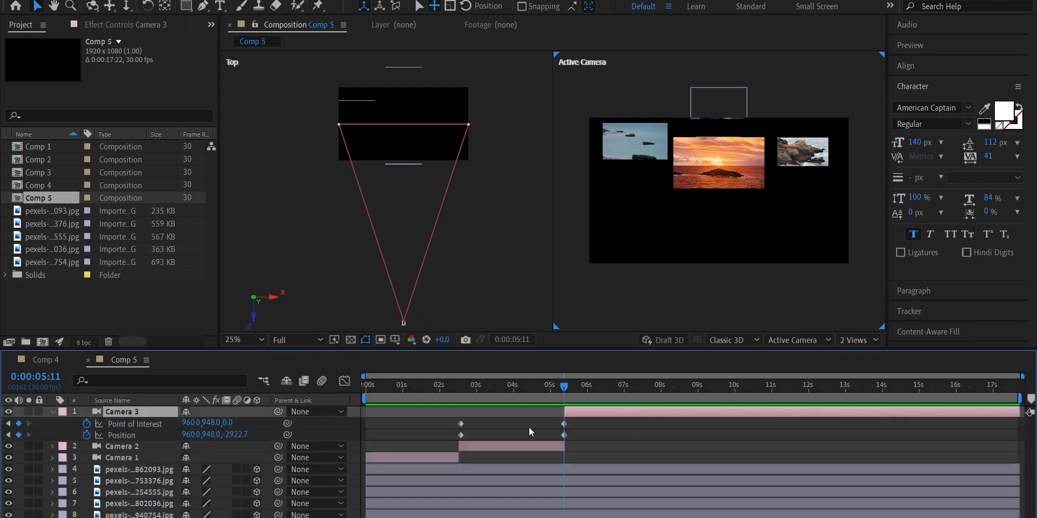
click(157, 425)
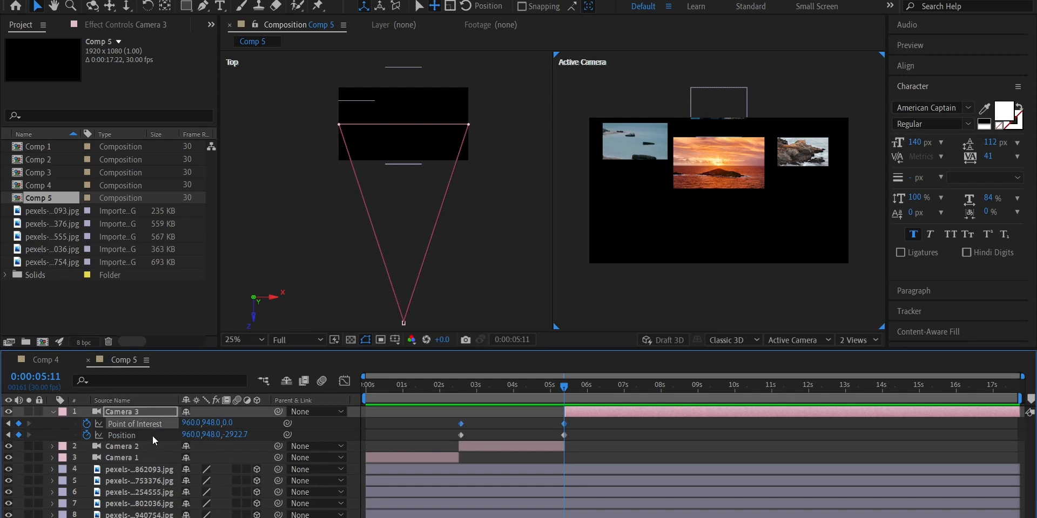
click(86, 425)
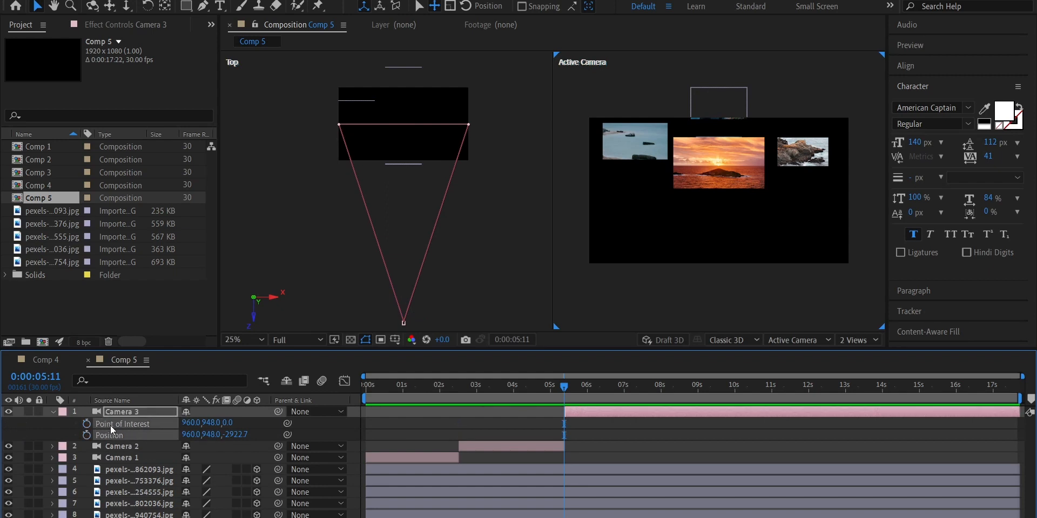
right_click(111, 426)
click(132, 347)
click(566, 411)
key(Page_Down)
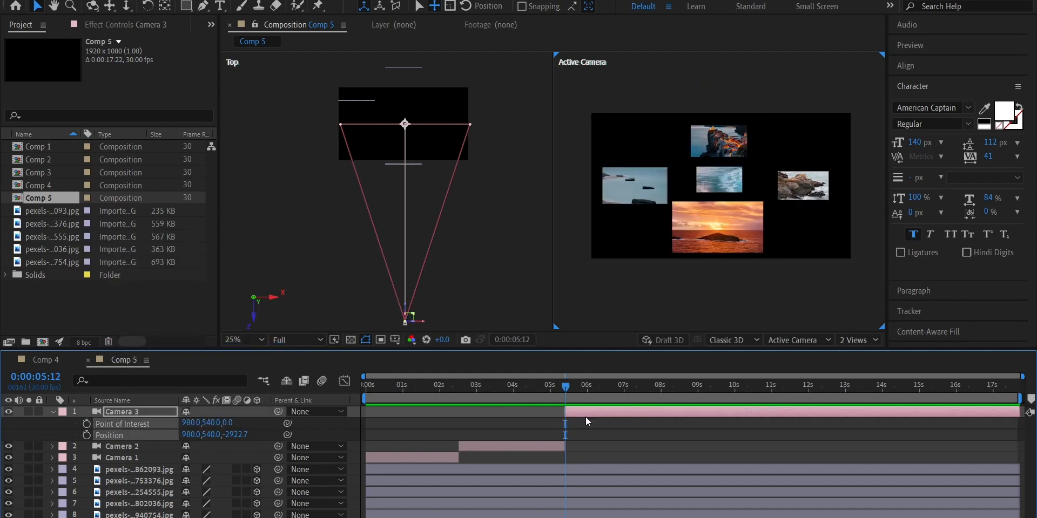
Orbit Camera 3 to an angled view at Position -5030.7, 1471.4, -5067.3 and keyframe its Point of Interest and Position at 0:00:05:12
drag(709, 211, 669, 192)
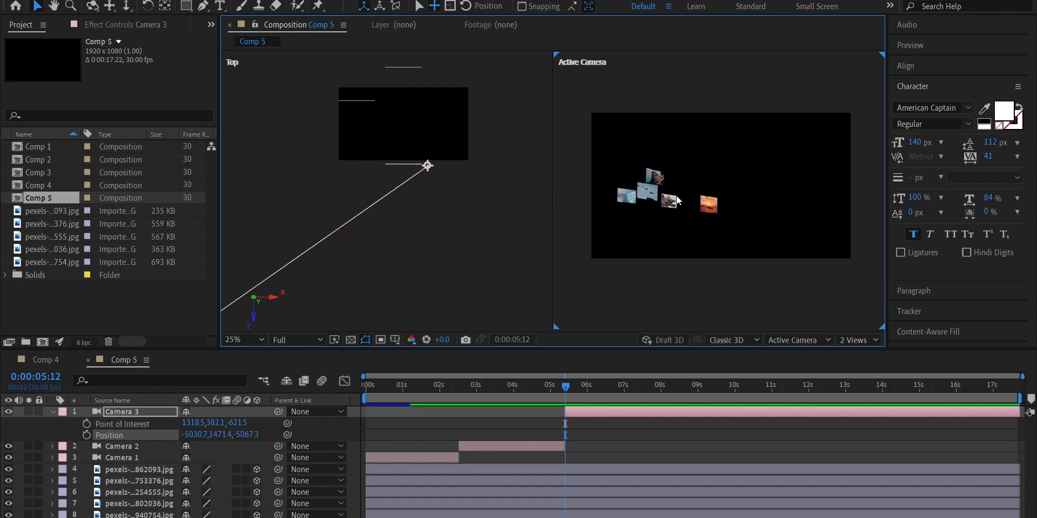
shift+click(114, 426)
click(87, 426)
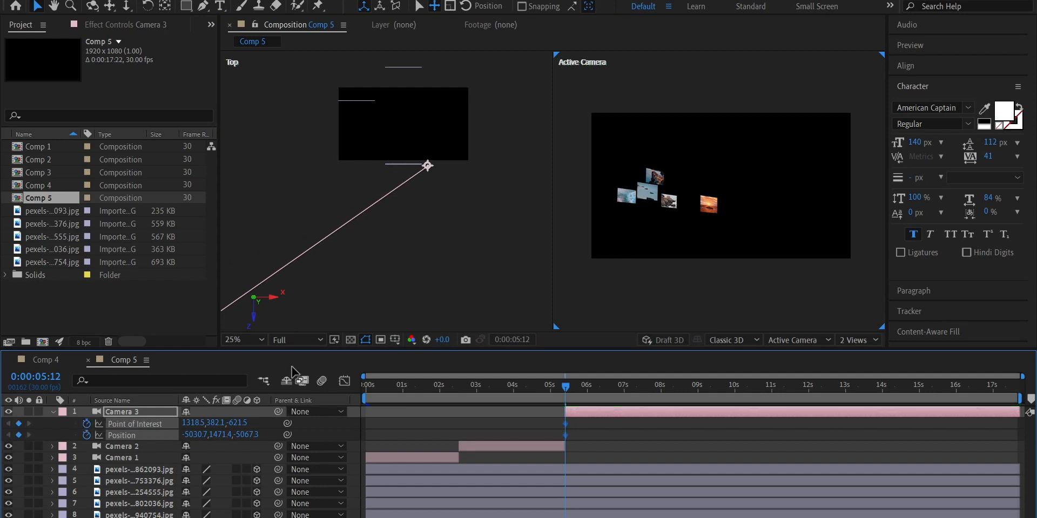
At 0:00:08:03, orbit Camera 3 to the opposite side at Position 5411.0, 1148.5, -5533.4 and preview the move
drag(558, 387, 662, 387)
drag(805, 196, 746, 200)
drag(663, 387, 565, 386)
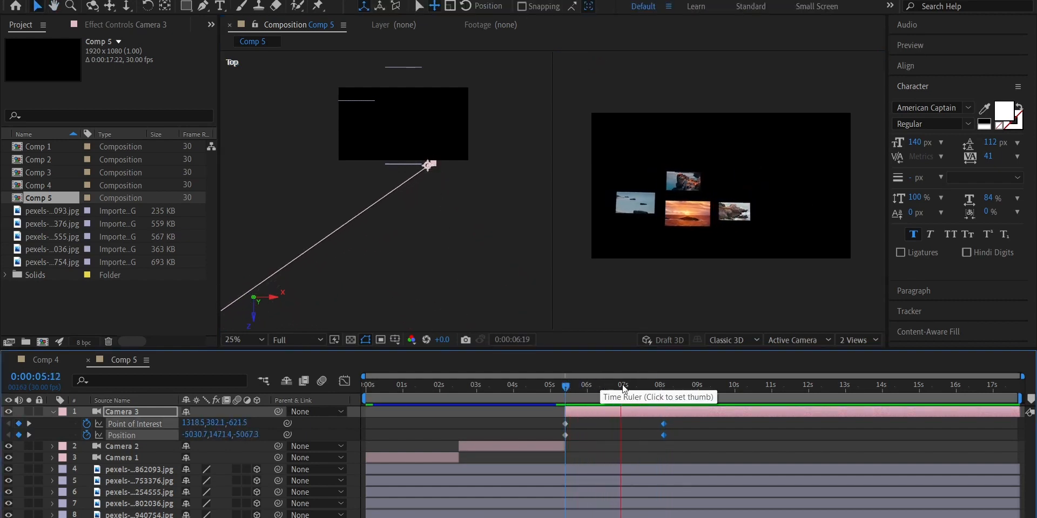
drag(694, 387, 664, 386)
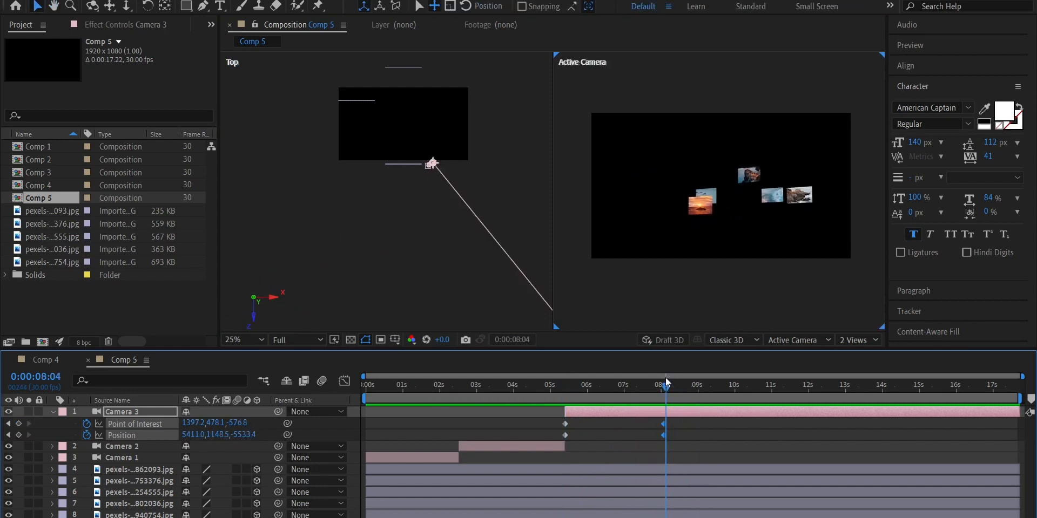
Split Camera 3 at 0:00:08:03 into a new camera layer and reveal the new camera's keyframed properties
click(582, 415)
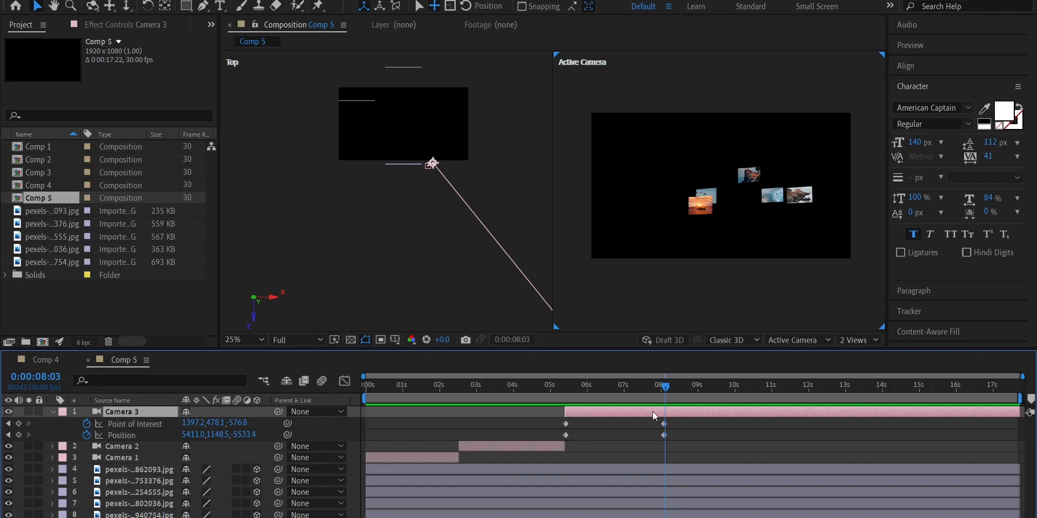
key(ctrl+shift+d)
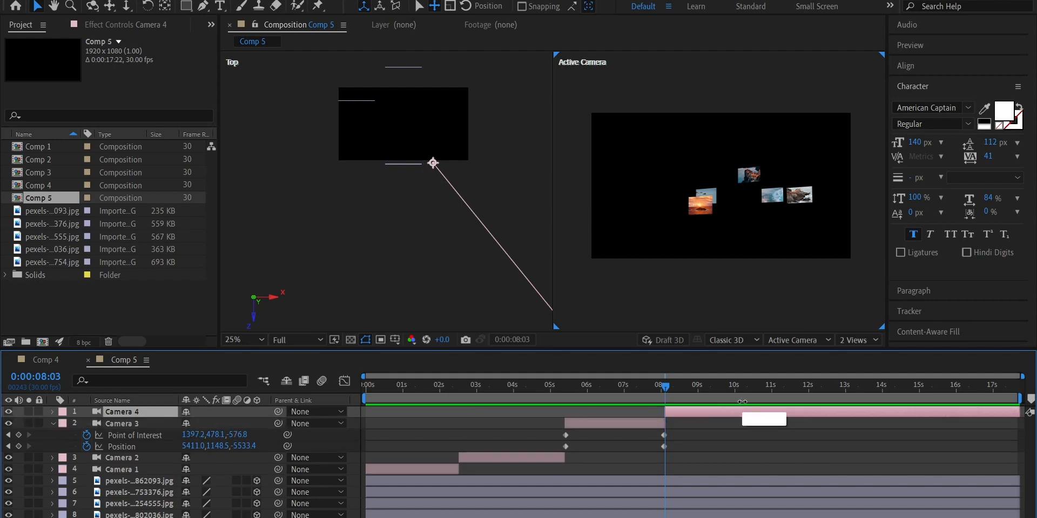
key(u)
Remove Camera 4's Point of Interest and Position keyframes and reset both properties
click(133, 437)
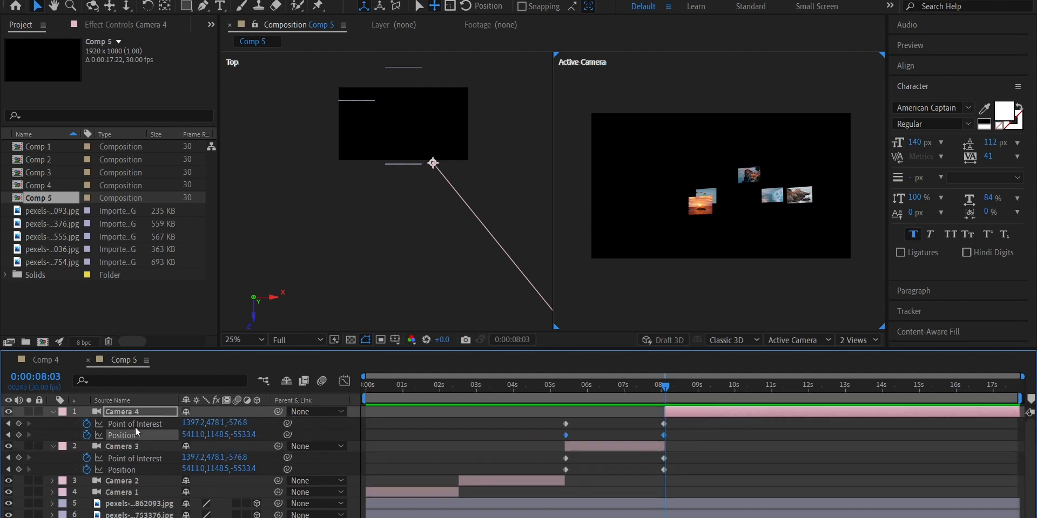
shift+click(135, 426)
click(88, 425)
click(87, 436)
right_click(144, 426)
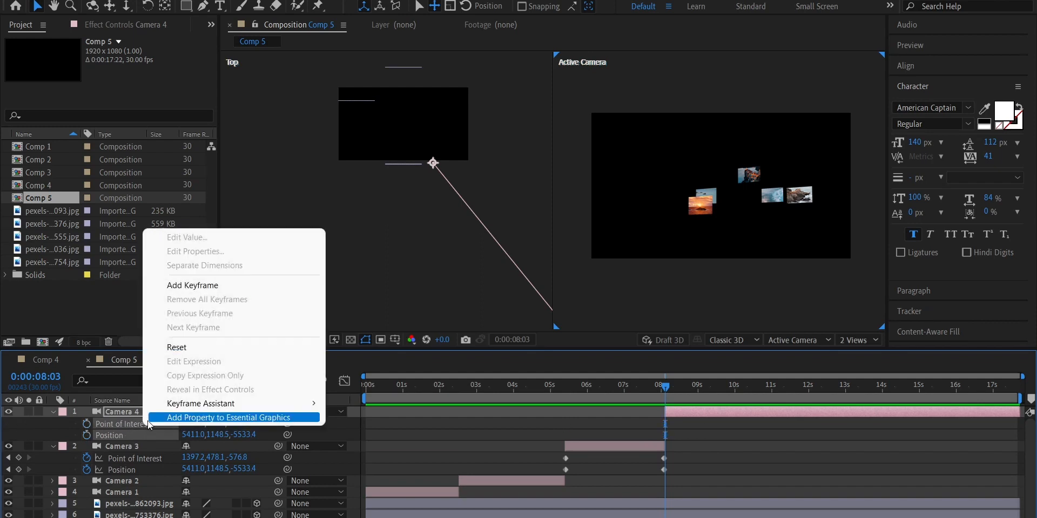
click(173, 348)
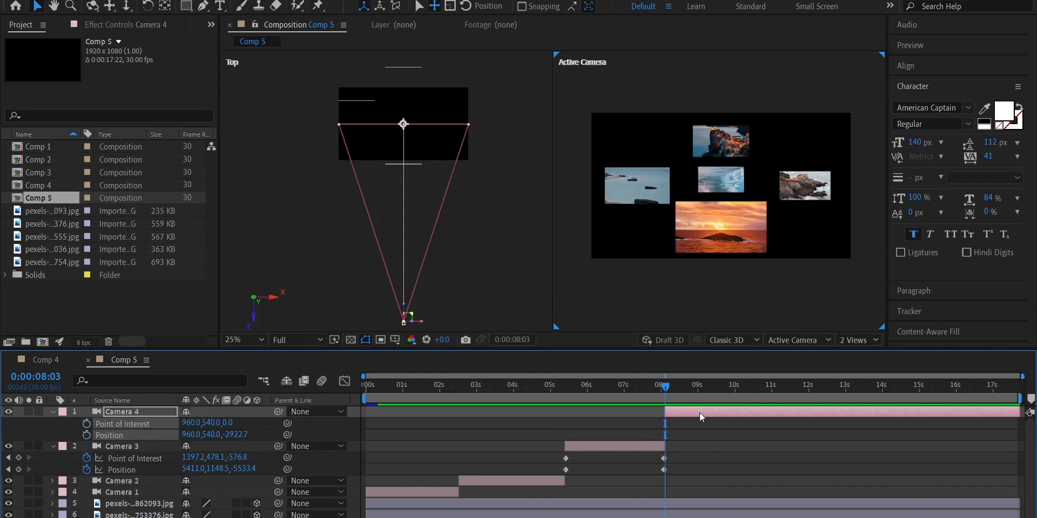
Reposition Camera 4 in the active view and keyframe its Point of Interest and Position at 0:00:08:03
drag(734, 203, 729, 243)
click(117, 436)
click(86, 436)
At 0:00:10:29, dolly Camera 4 in to Position 951.1, 452.3, -9.4, and trim the camera and work area to end there
drag(666, 387, 770, 386)
drag(767, 319, 774, 196)
key(ctrl+z)
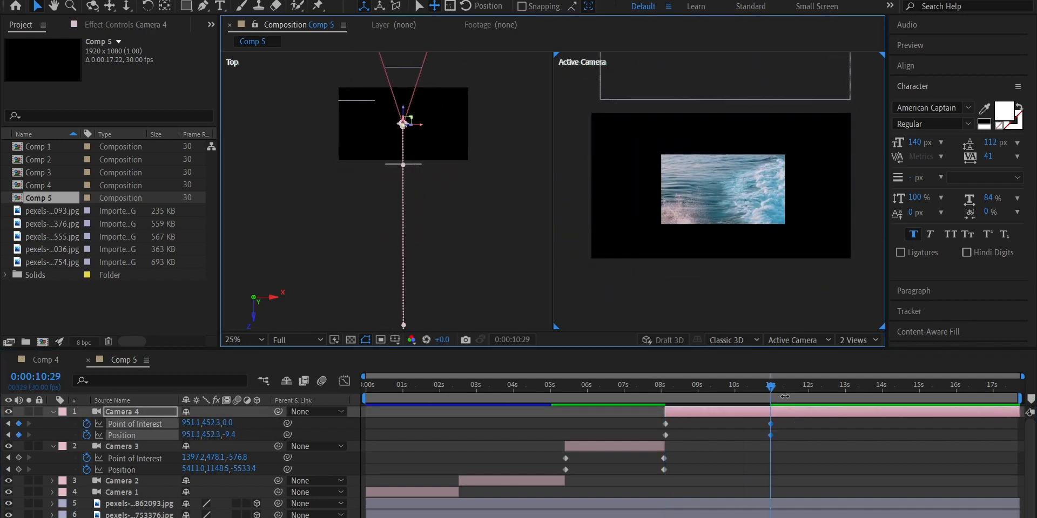
click(770, 395)
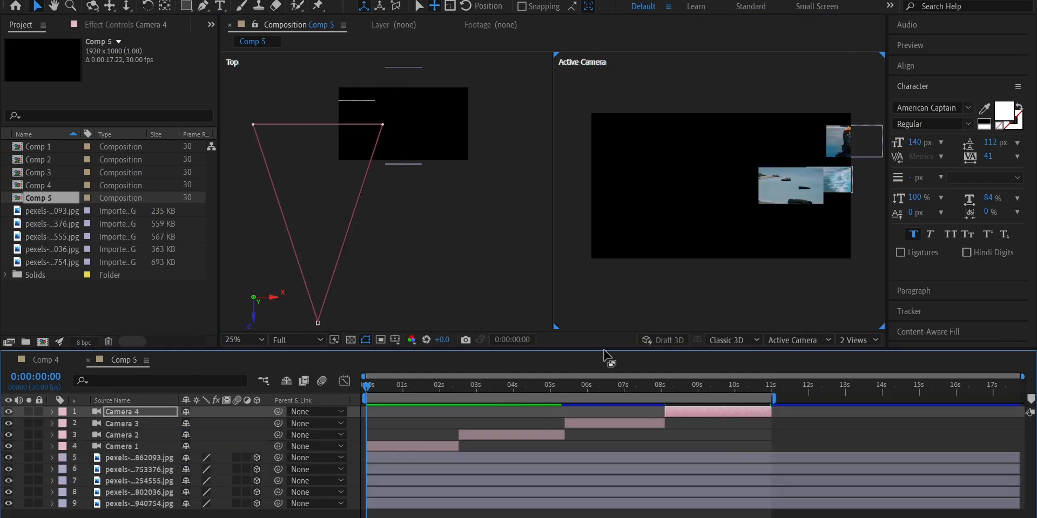
Go through the four trimmed camera layers in order and play back the whole camera sequence
click(386, 447)
click(493, 436)
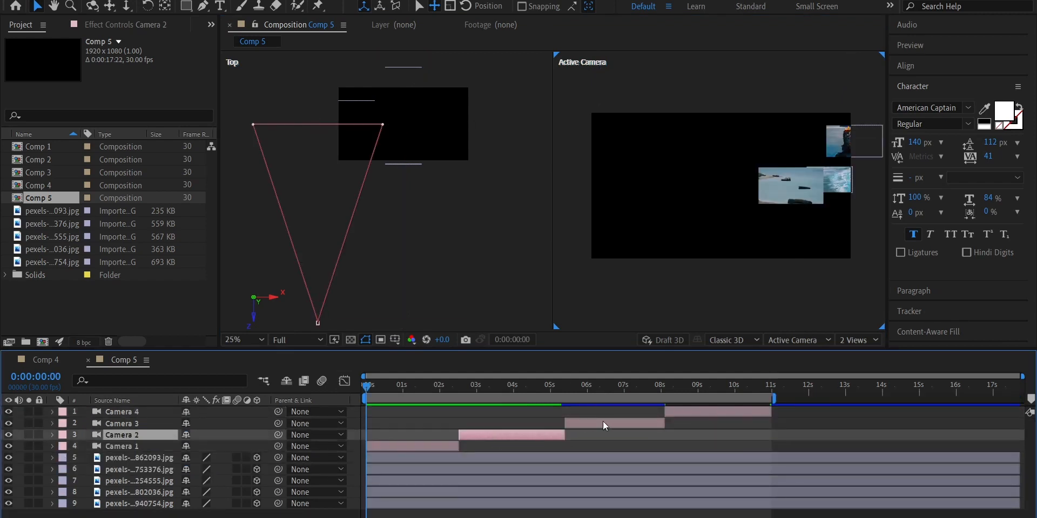
click(603, 422)
click(695, 411)
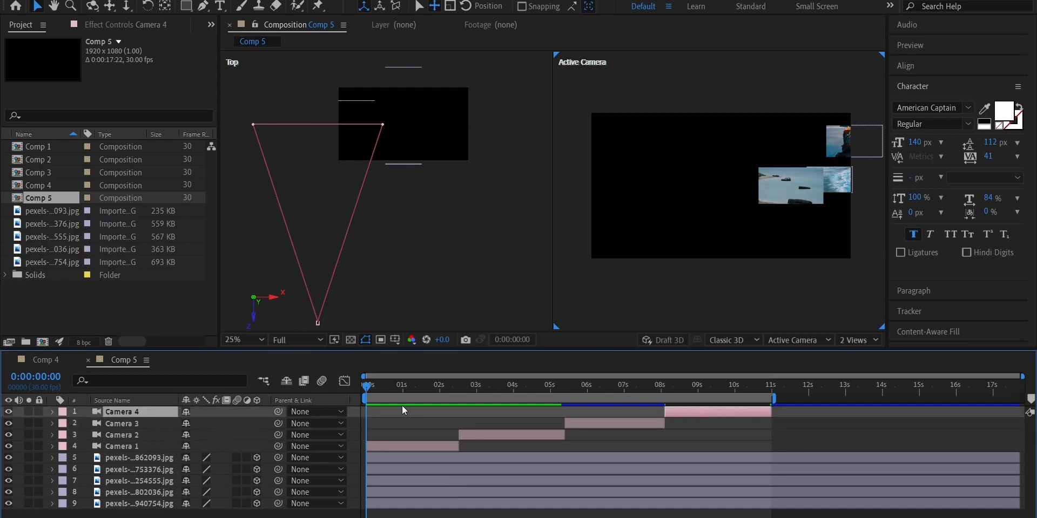
key(space)
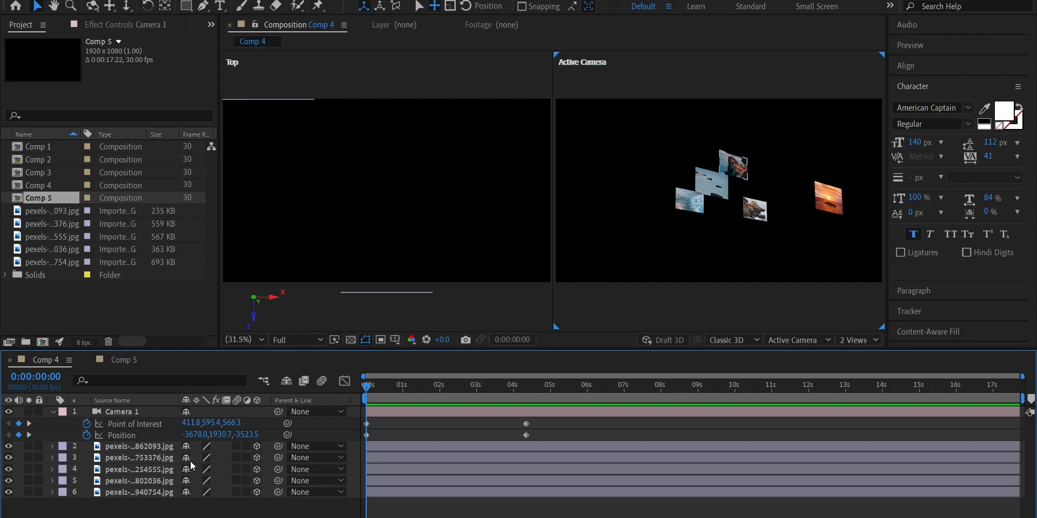
In Comp 4, set the pexels-...862093.jpg layer's Auto-Orientation to Orient Towards Camera and preview the camera move
click(383, 383)
drag(382, 383, 352, 383)
click(165, 447)
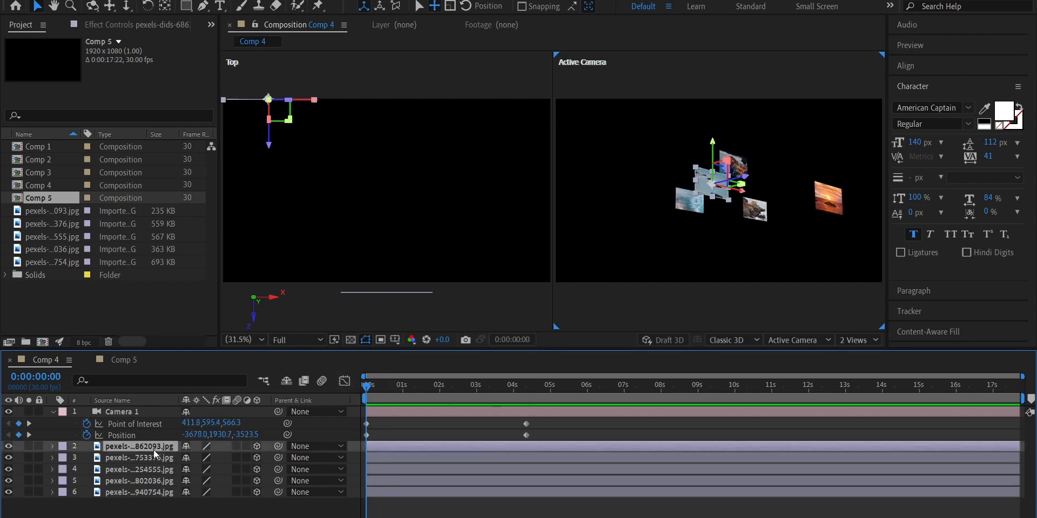
right_click(153, 450)
mouse_move(219, 132)
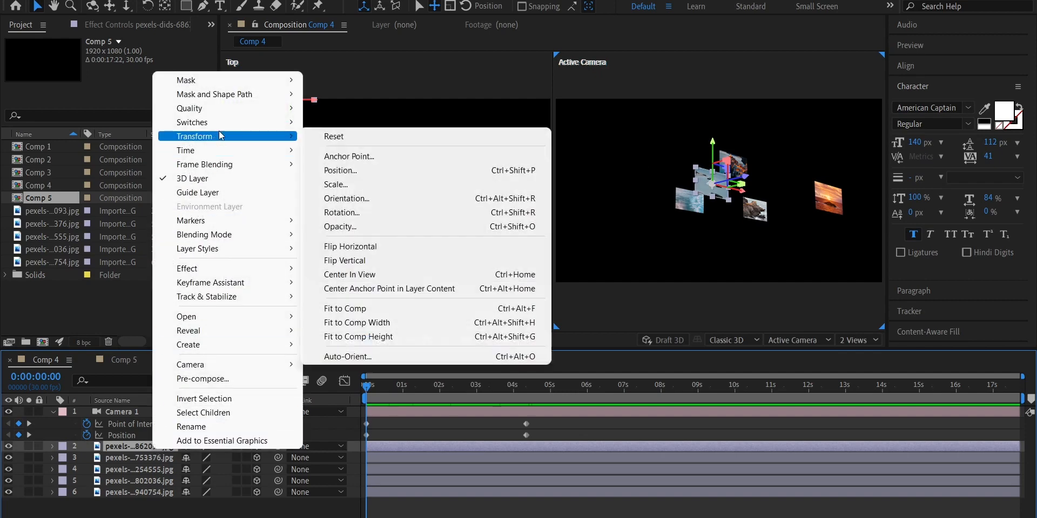
click(410, 359)
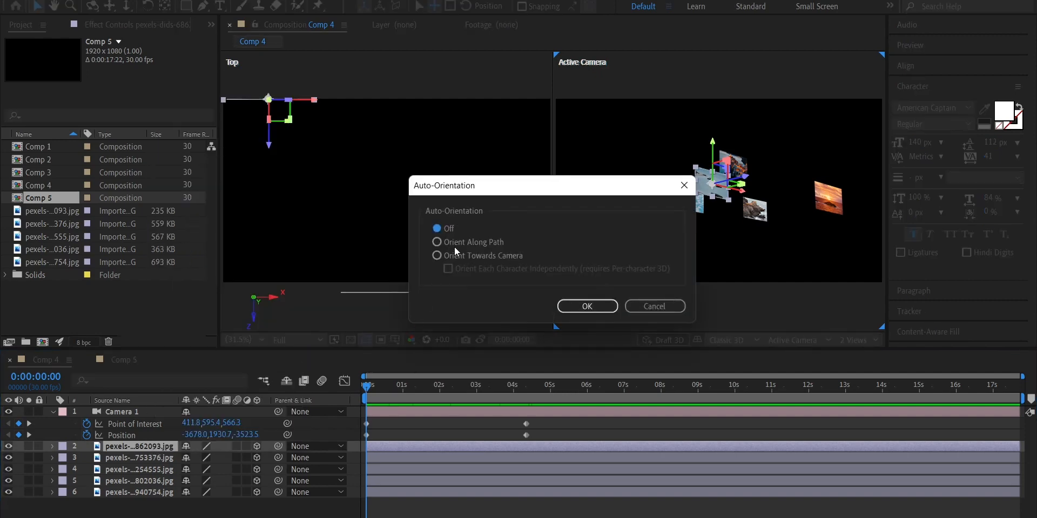
click(582, 307)
key(space)
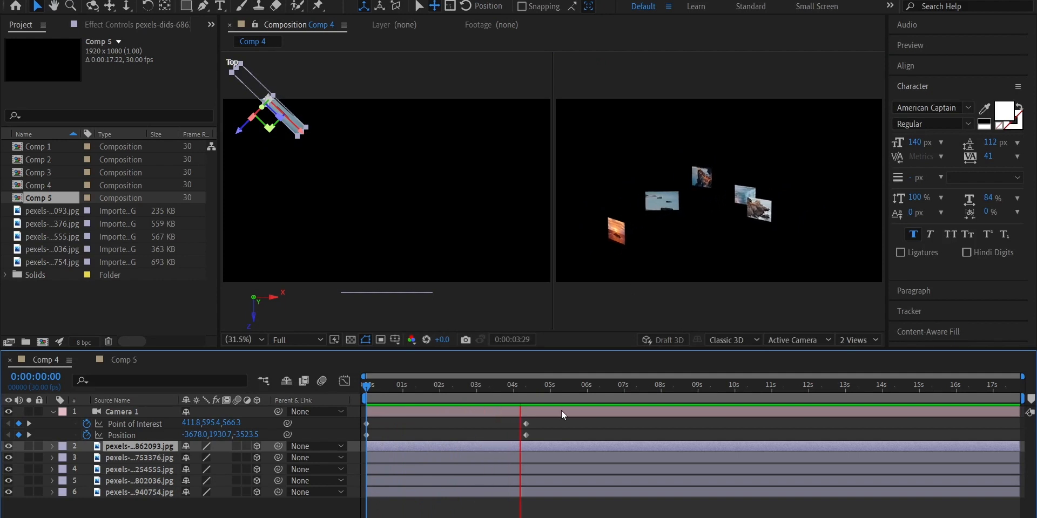
key(space)
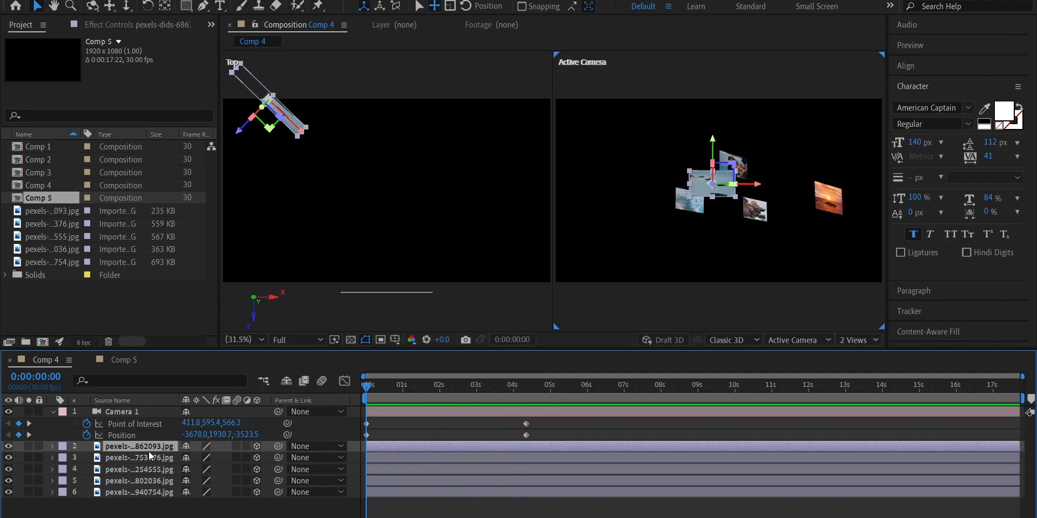
Set the Auto-Orientation of all five image layers to Orient Towards Camera and preview the result
shift+click(151, 492)
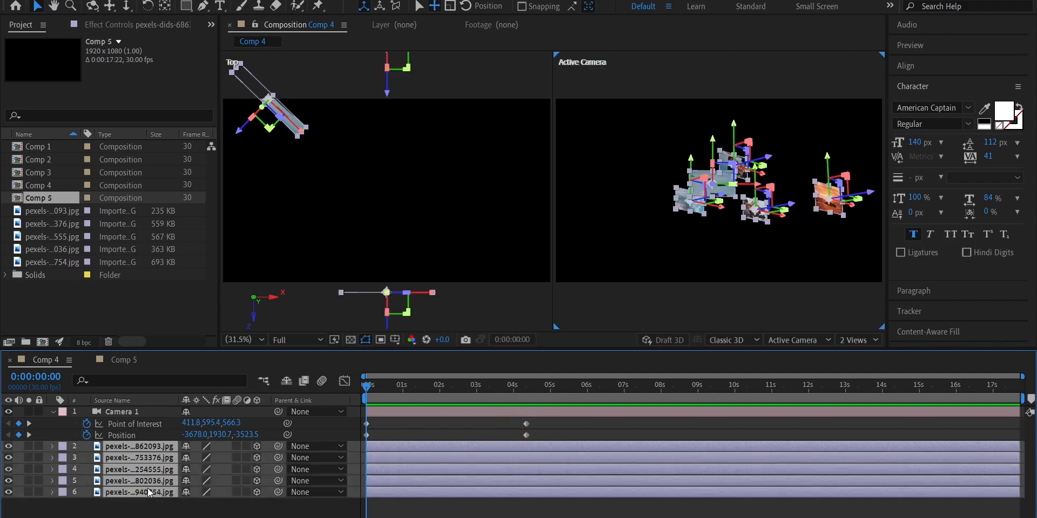
right_click(140, 471)
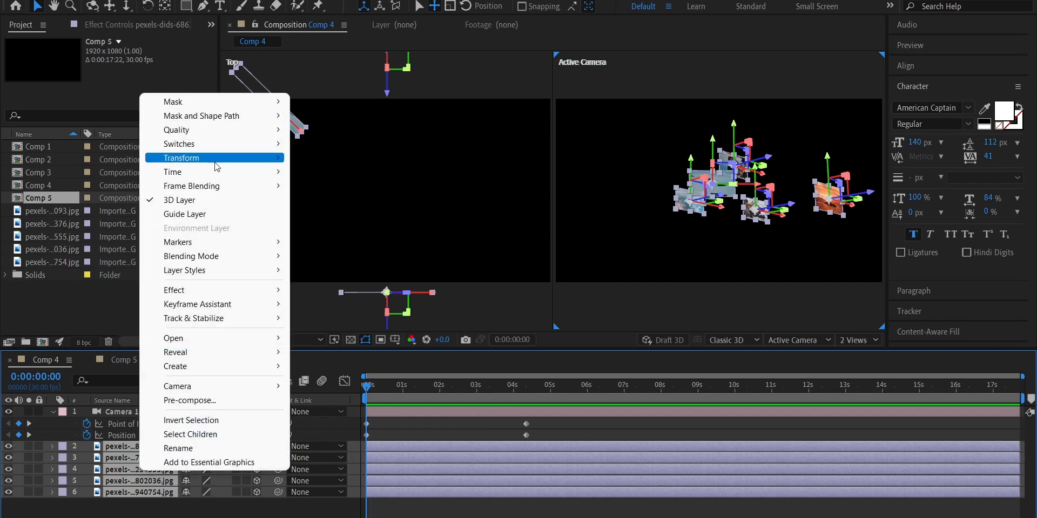
mouse_move(213, 158)
click(391, 380)
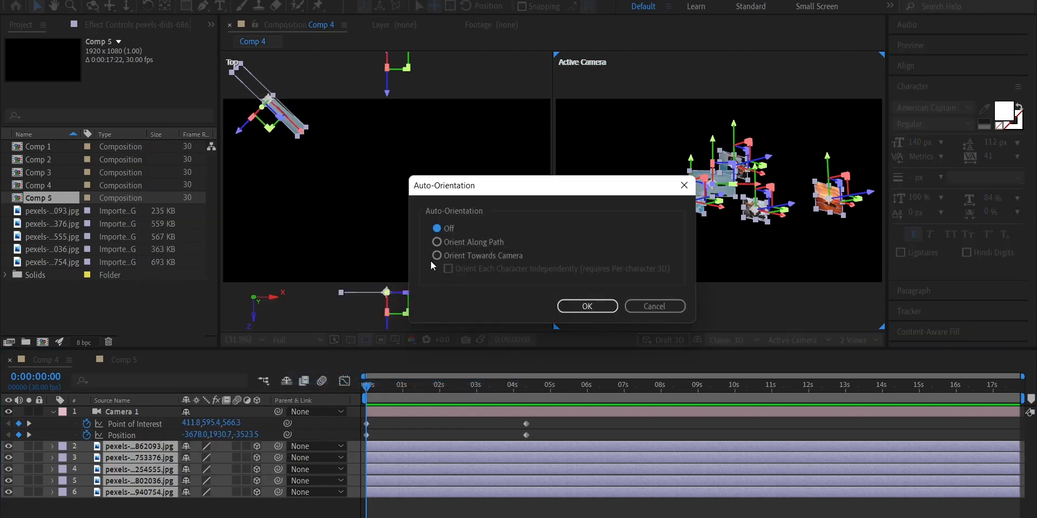
click(588, 306)
key(space)
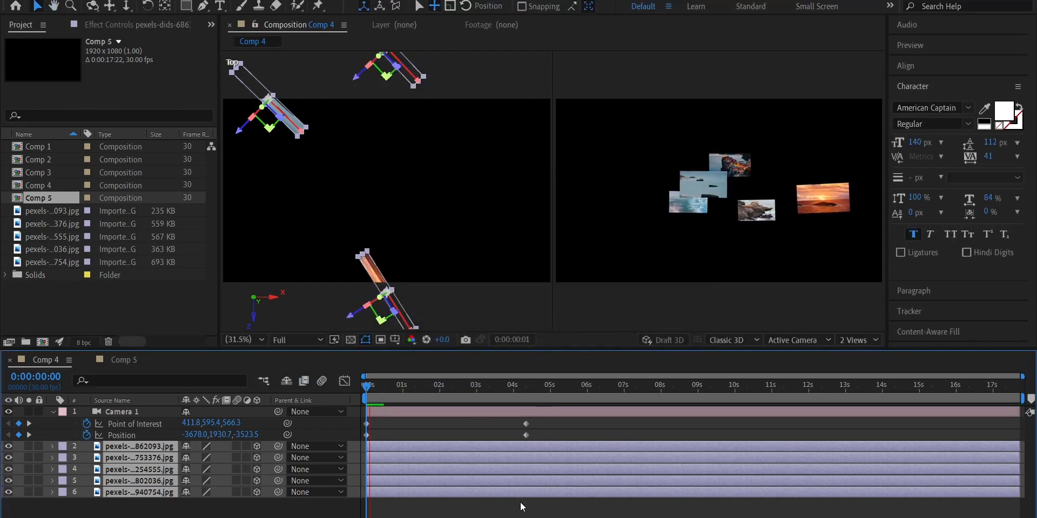